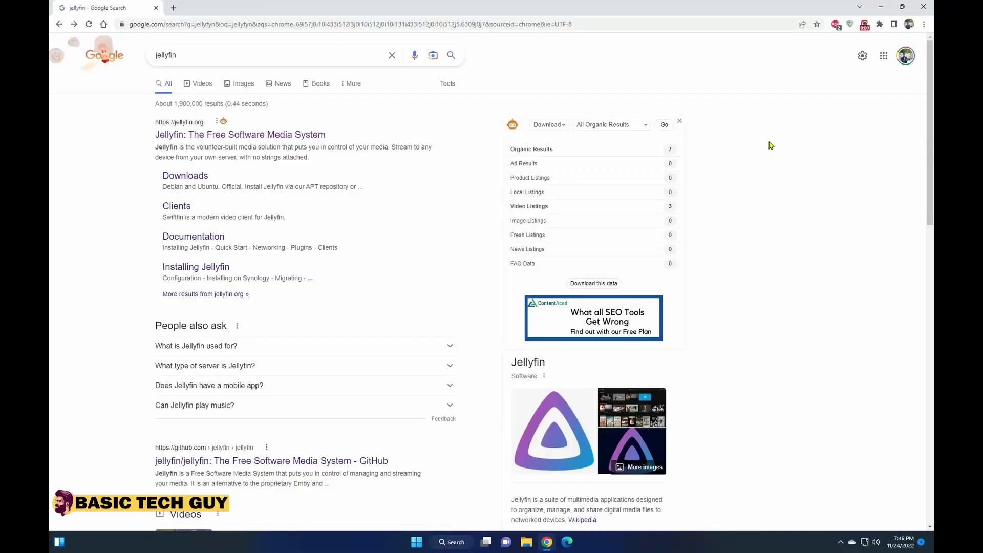
- Find jellyfin.org through Google and reach the Jellyfin Stable Windows Archives page
click(353, 57)
click(449, 57)
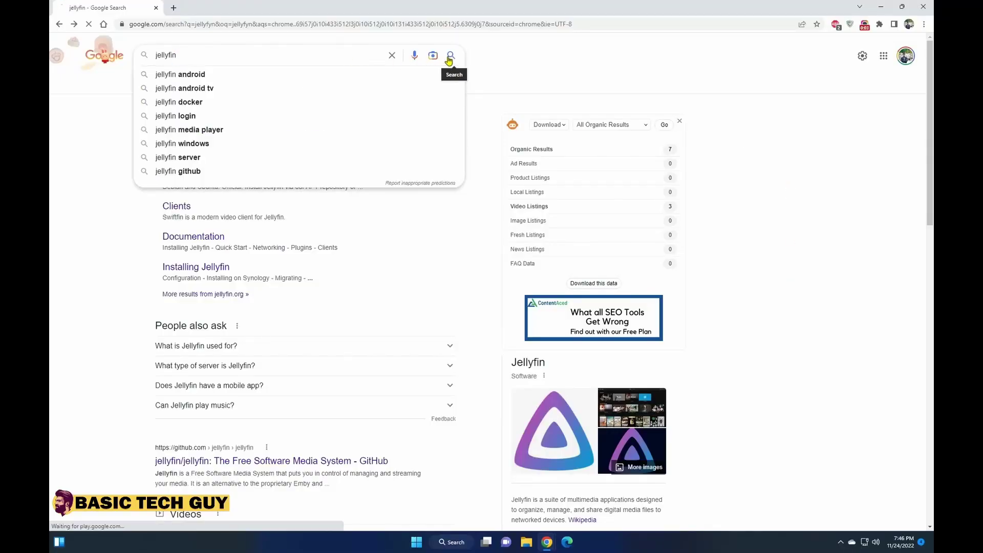
click(284, 138)
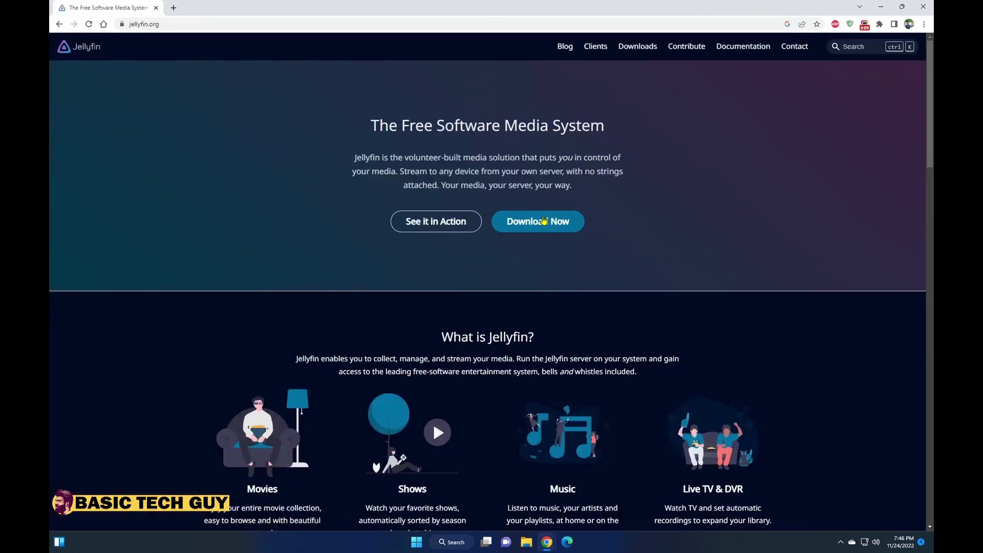
click(544, 221)
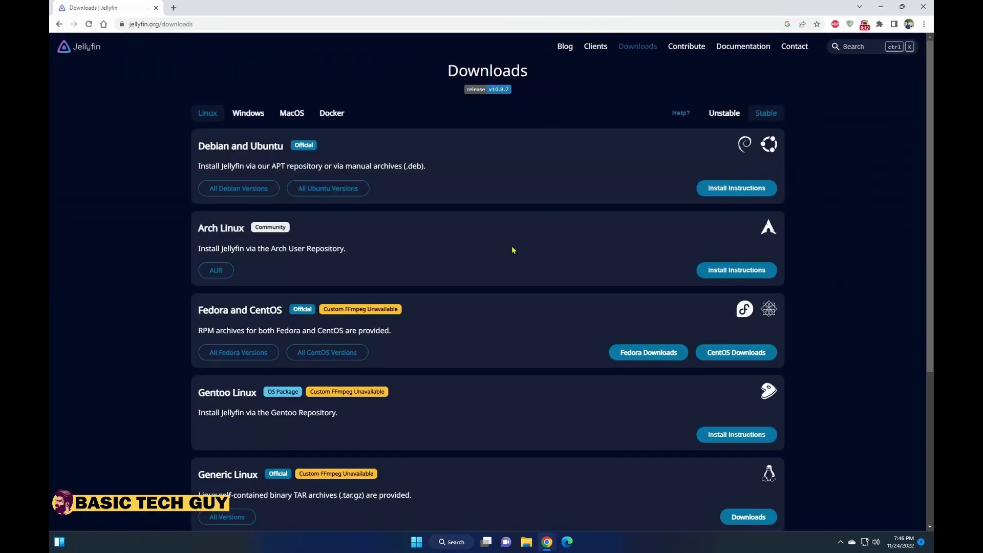
click(291, 113)
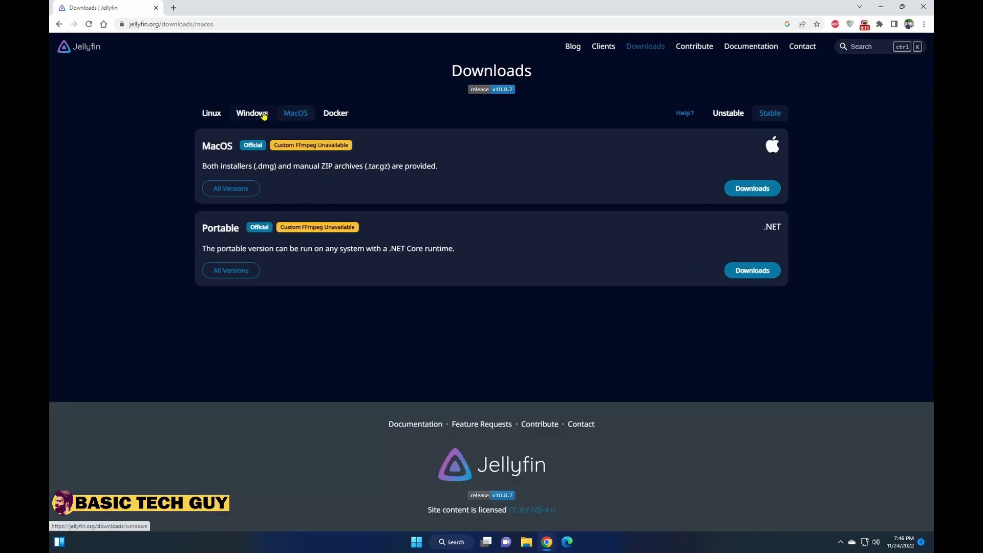
click(260, 114)
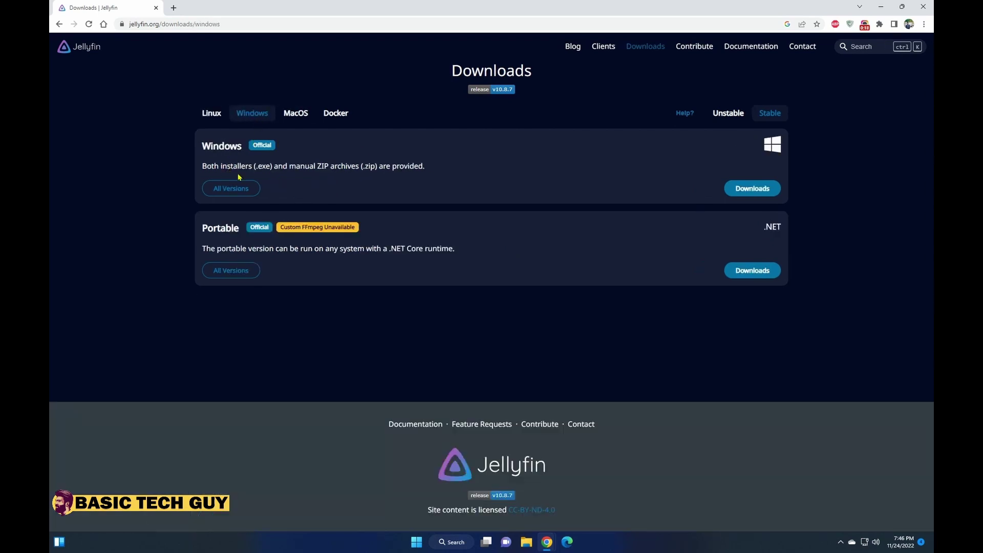
click(753, 190)
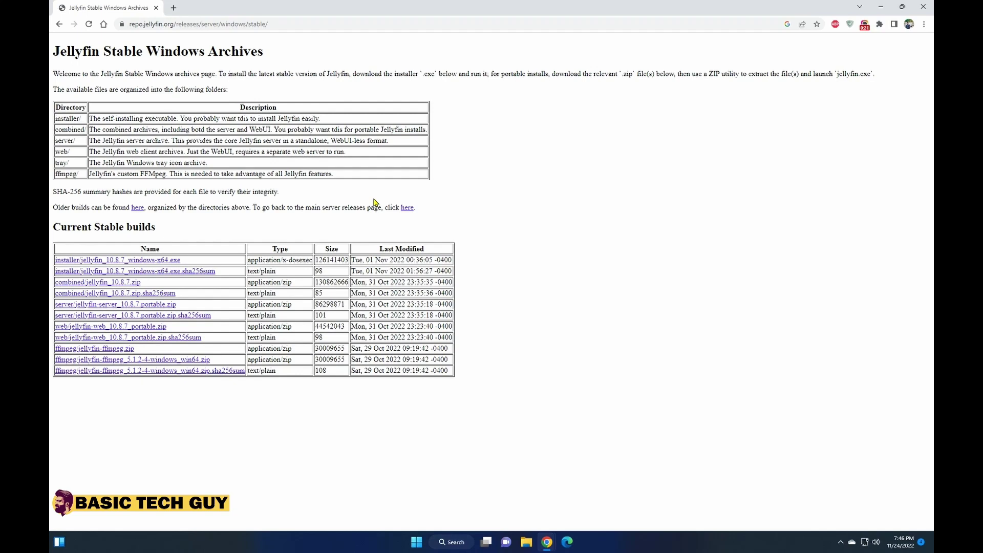
- Download the jellyfin_10.8.7_windows-x64.exe installer and set it to open when done
click(163, 260)
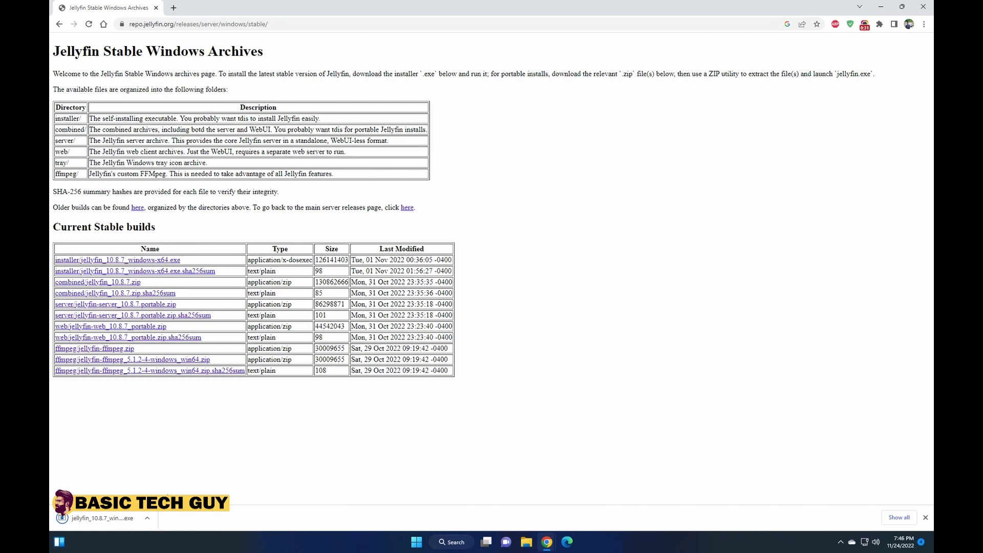
click(147, 518)
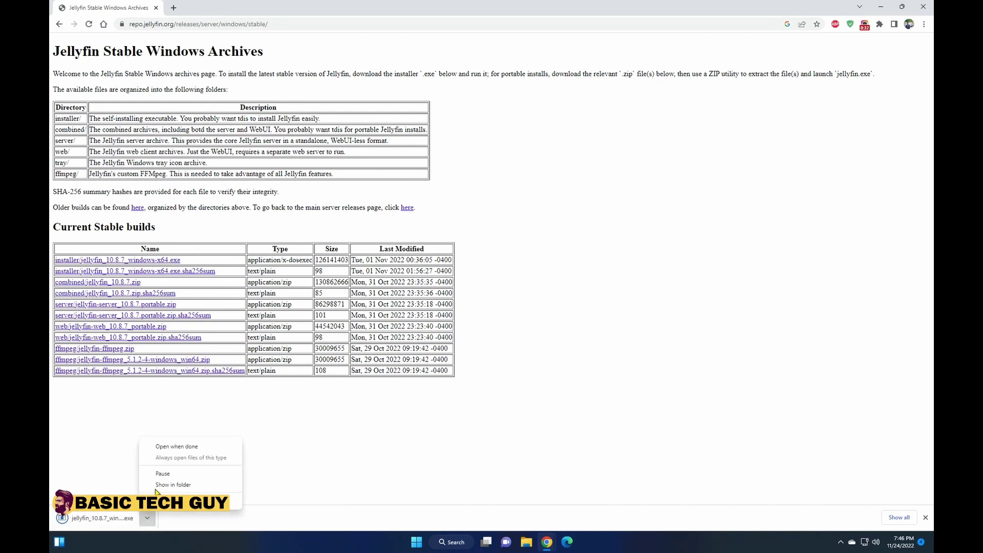
click(168, 449)
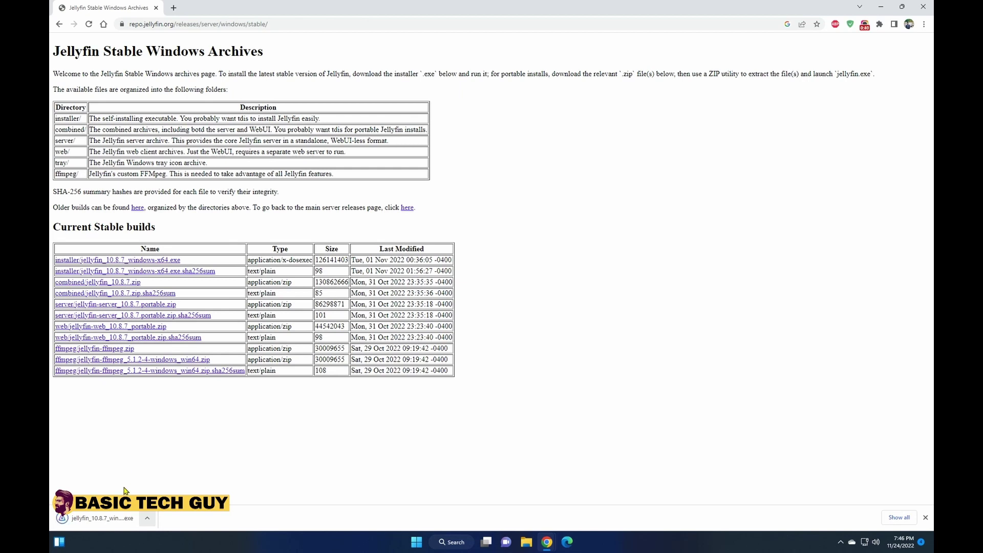
- Install Jellyfin Server 10.8.7 as a Basic Install with default folders, then close the installer
click(123, 519)
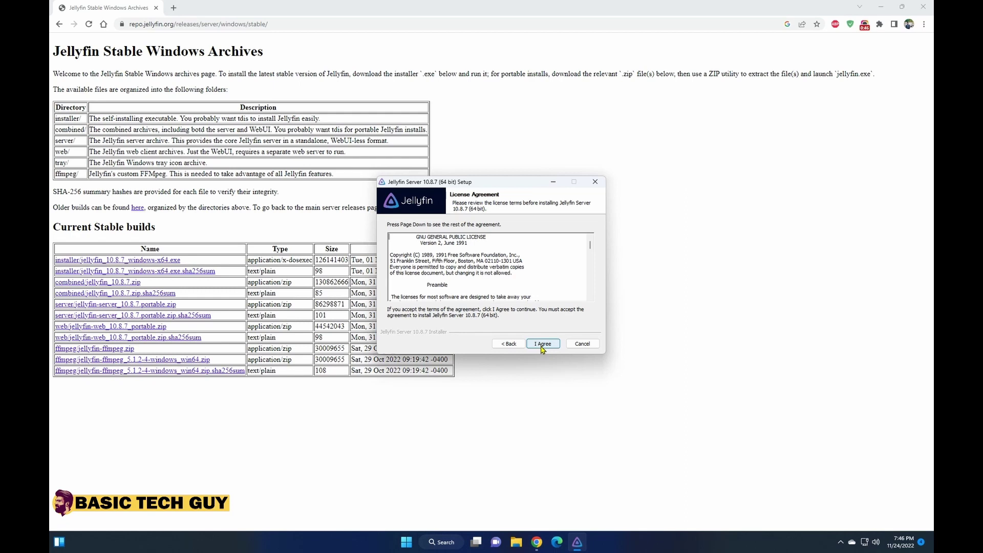
click(542, 344)
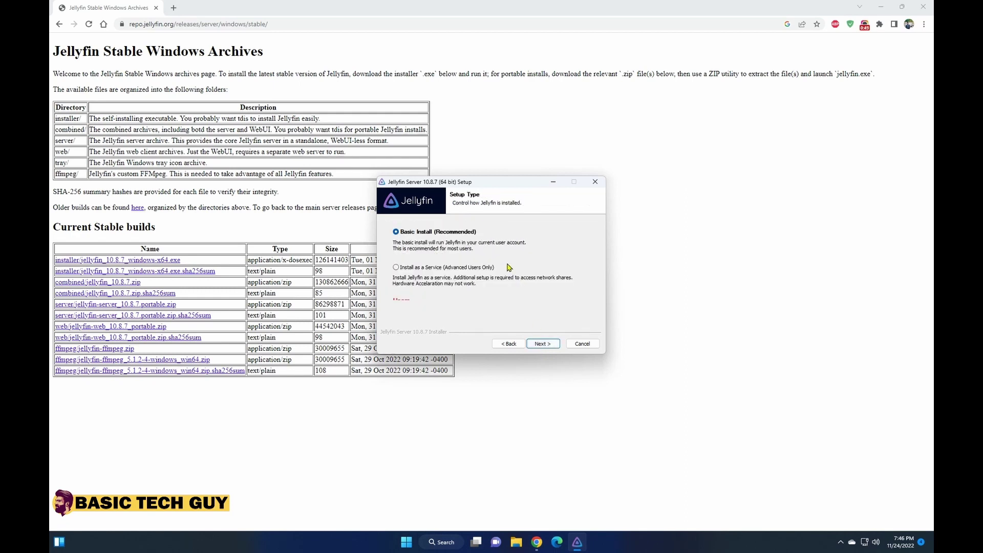
click(551, 343)
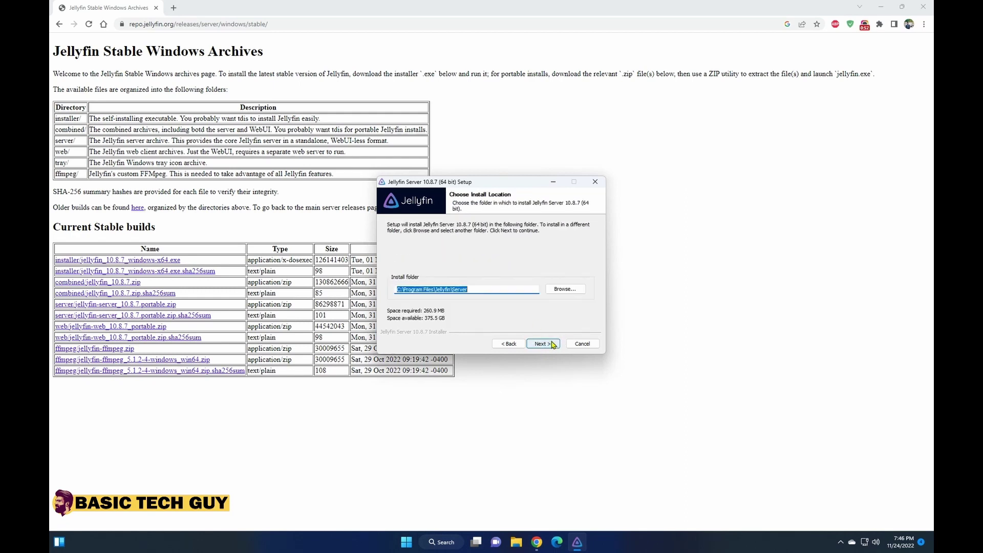
click(553, 345)
click(552, 345)
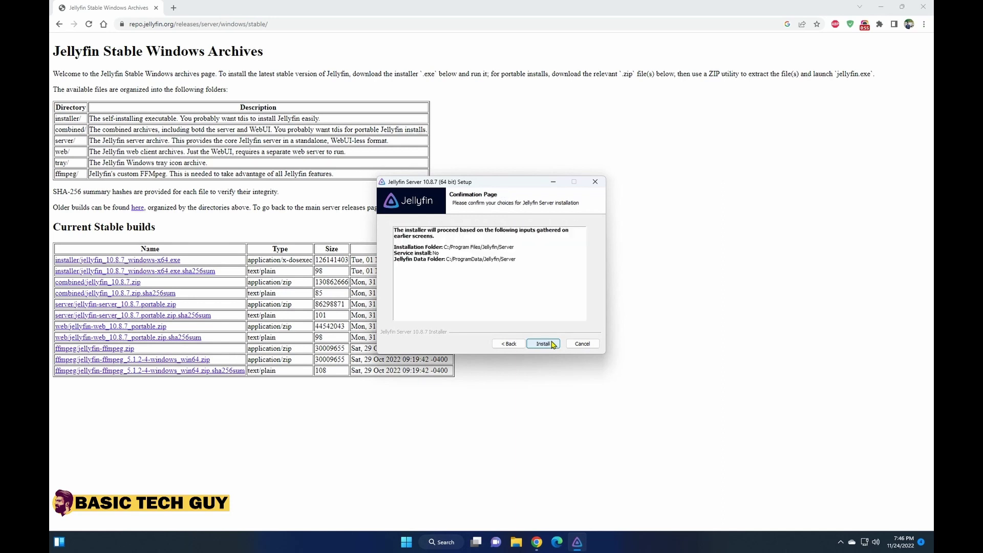
click(543, 343)
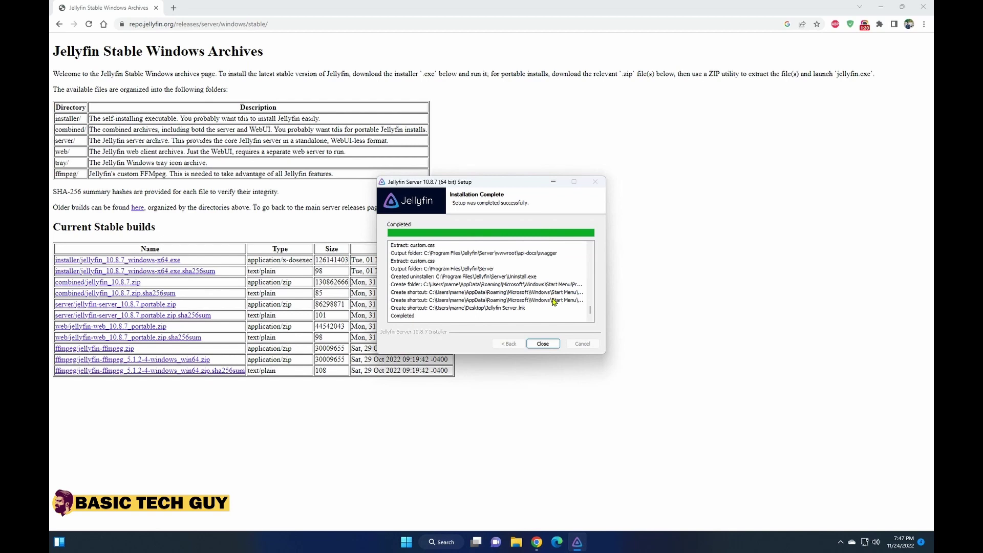
click(551, 343)
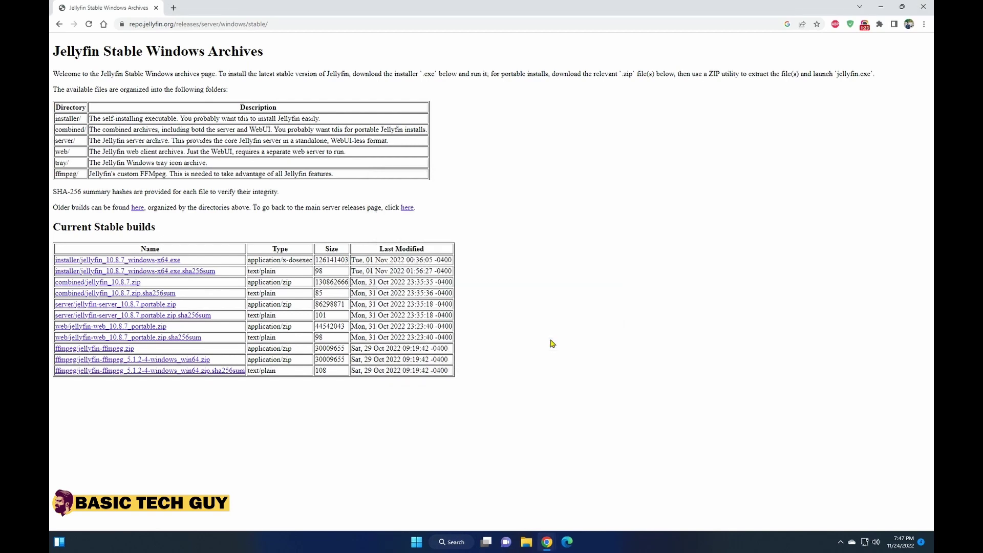
- Launch the Jellyfin Tray App from a 'jell' Start search and allow it through the firewall
click(446, 541)
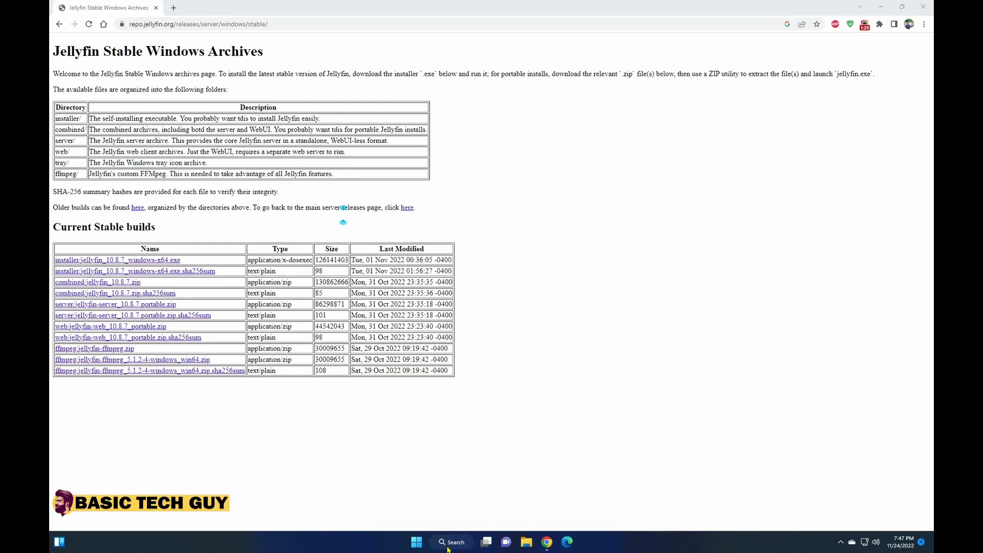
text(jell)
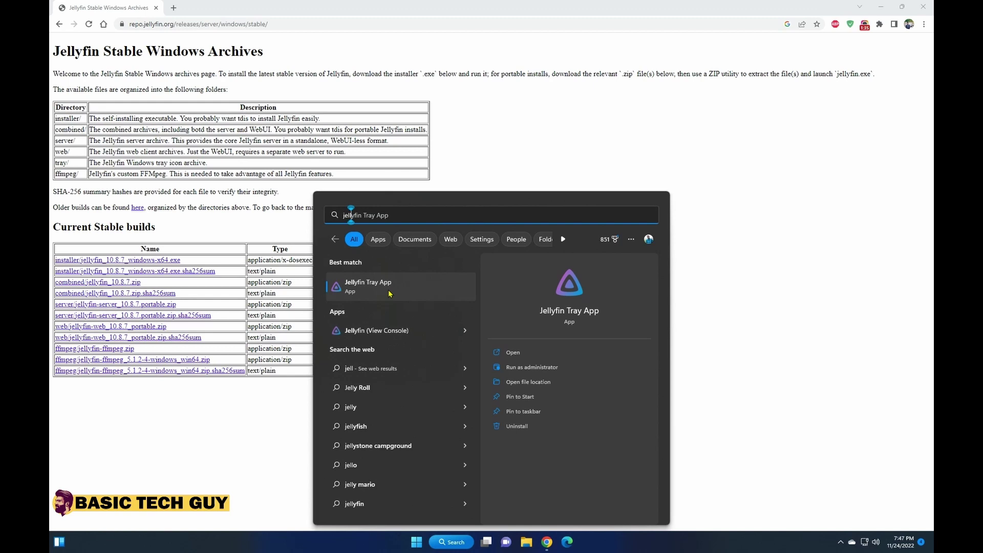
click(389, 293)
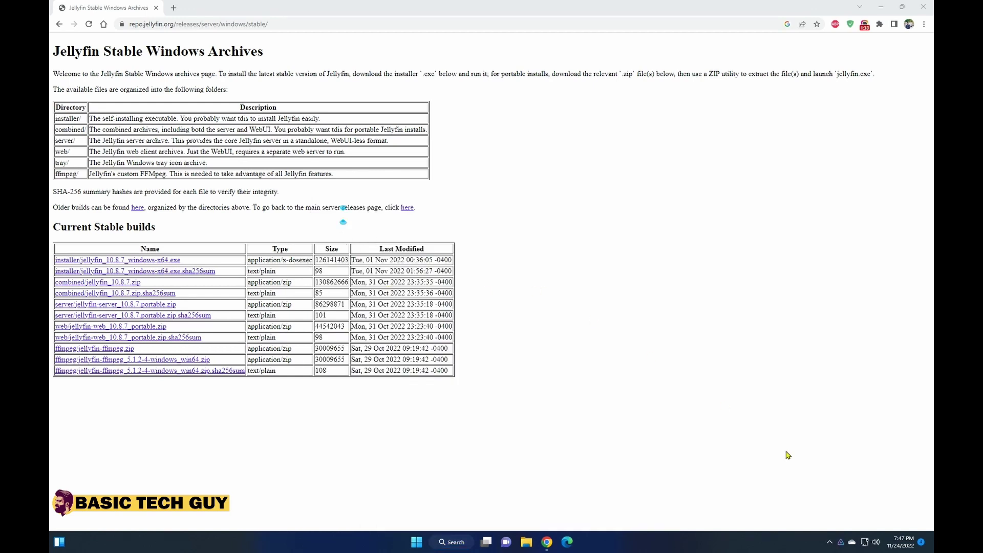
click(840, 541)
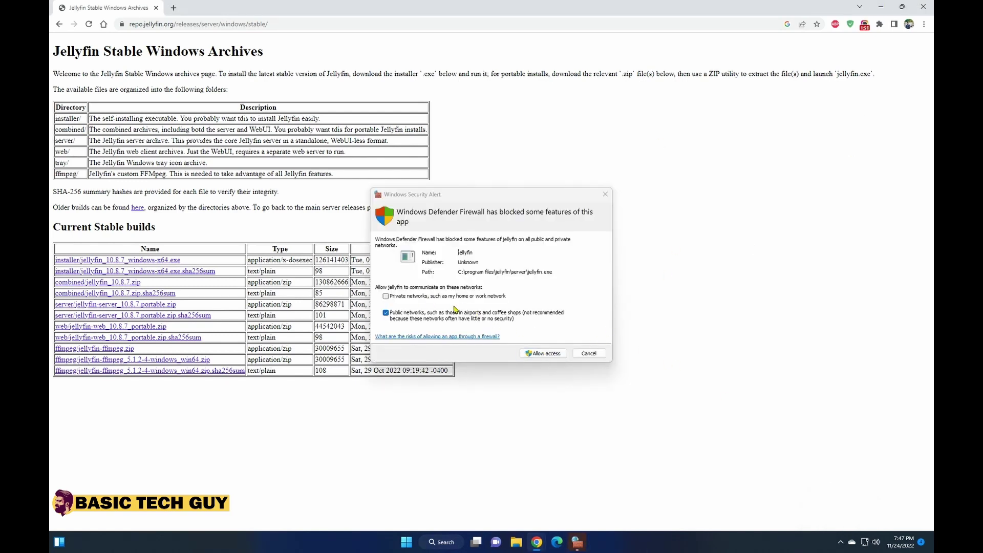
click(543, 353)
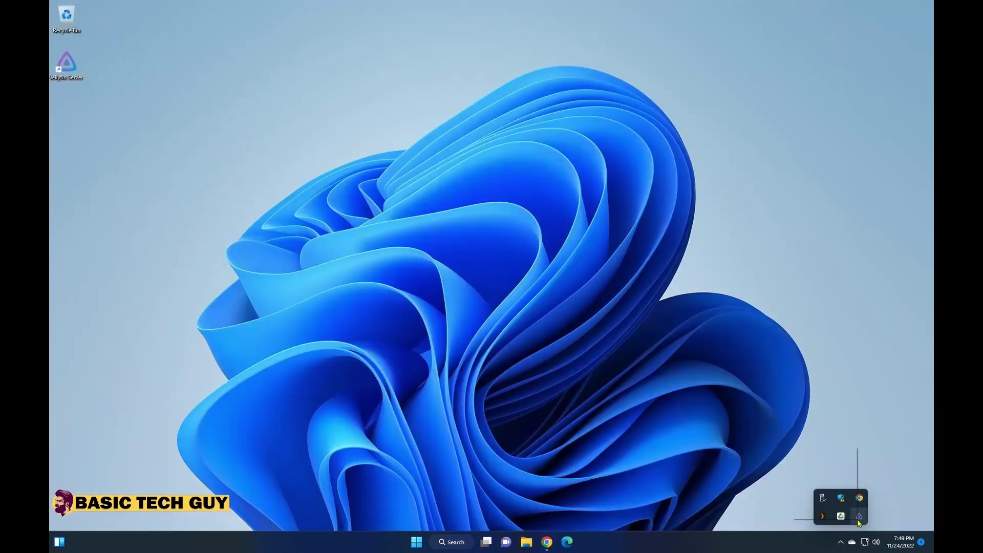
- Open Jellyfin in the browser from the tray icon menu and close the duplicate tab
right_click(857, 517)
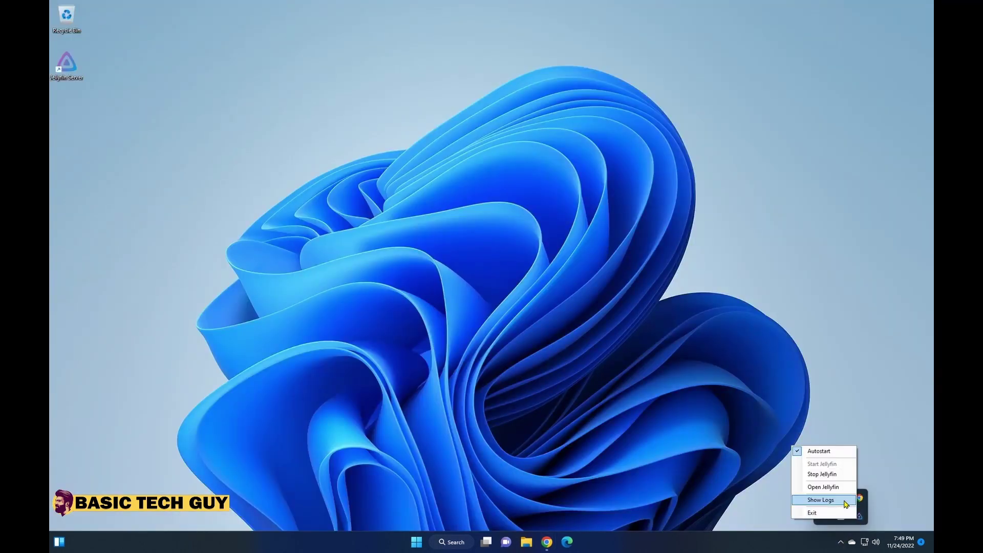
click(842, 493)
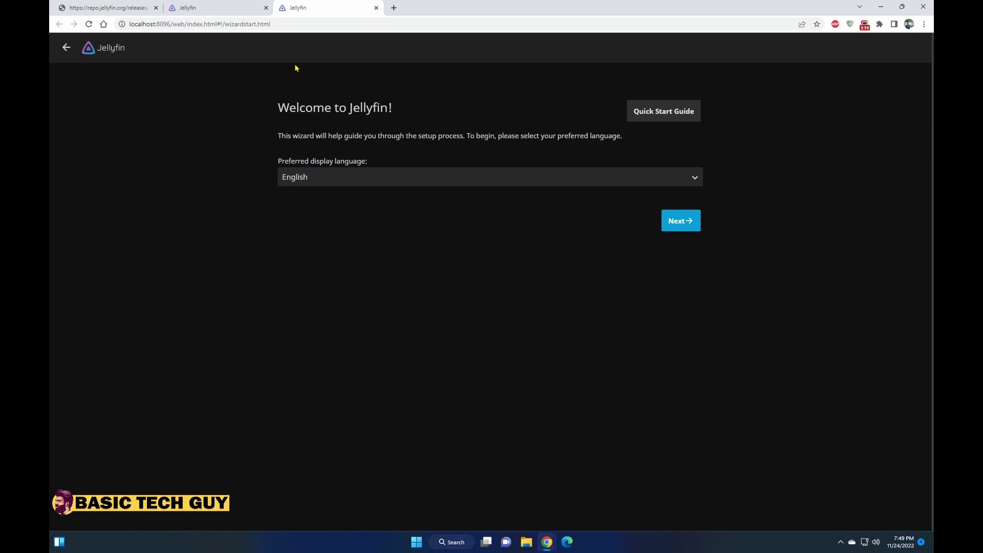
click(266, 8)
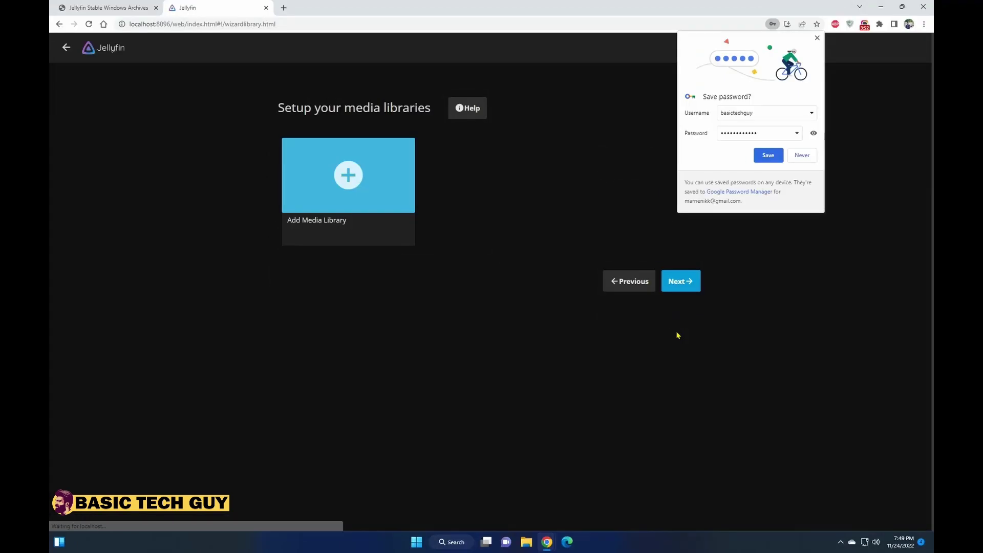
- Decline saving the password and start a Movies library with display name 'English'
click(800, 155)
click(401, 197)
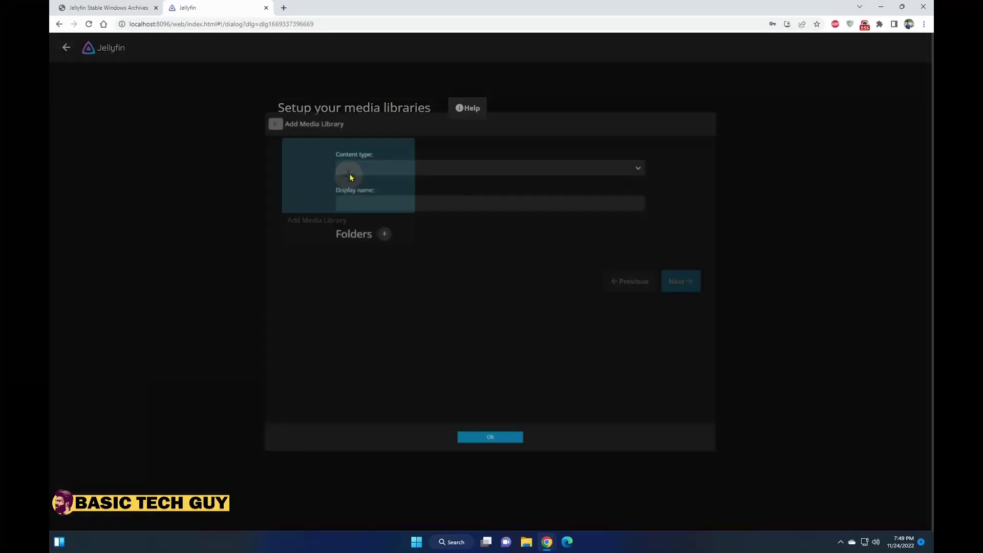
click(585, 159)
click(400, 179)
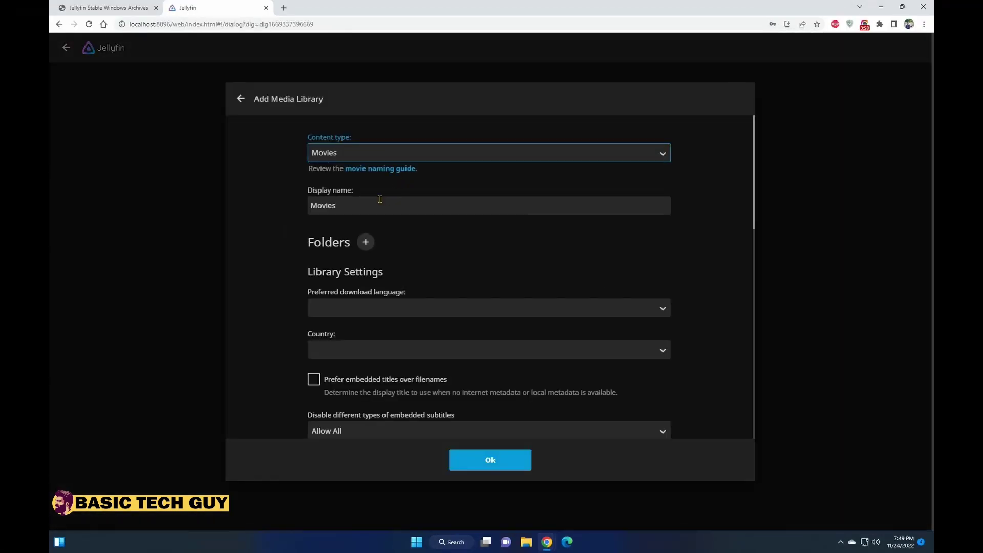
double_click(371, 206)
key(BackSpace)
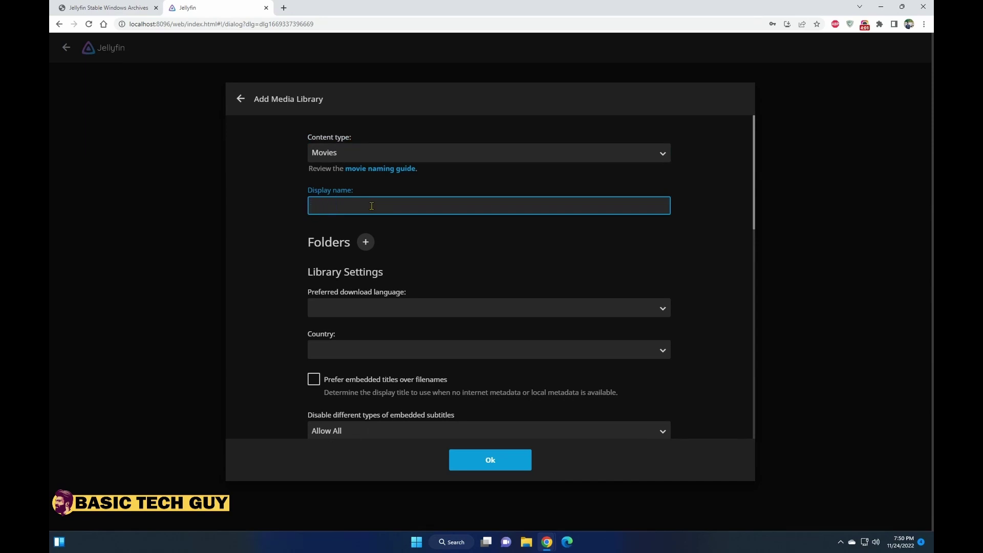
text(English)
- Browse to E:\Files\Movies\English as the library's folder
click(365, 245)
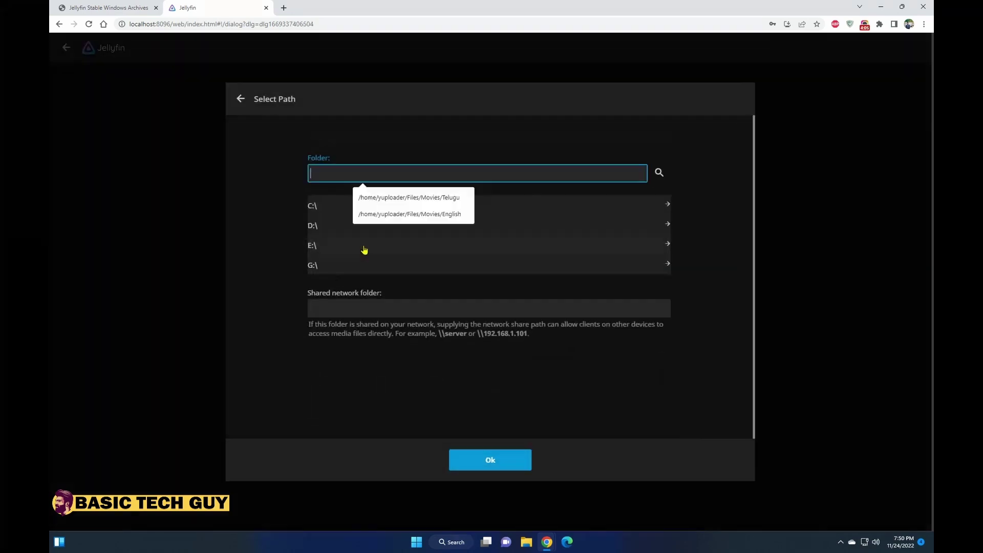
click(659, 173)
click(367, 246)
click(342, 260)
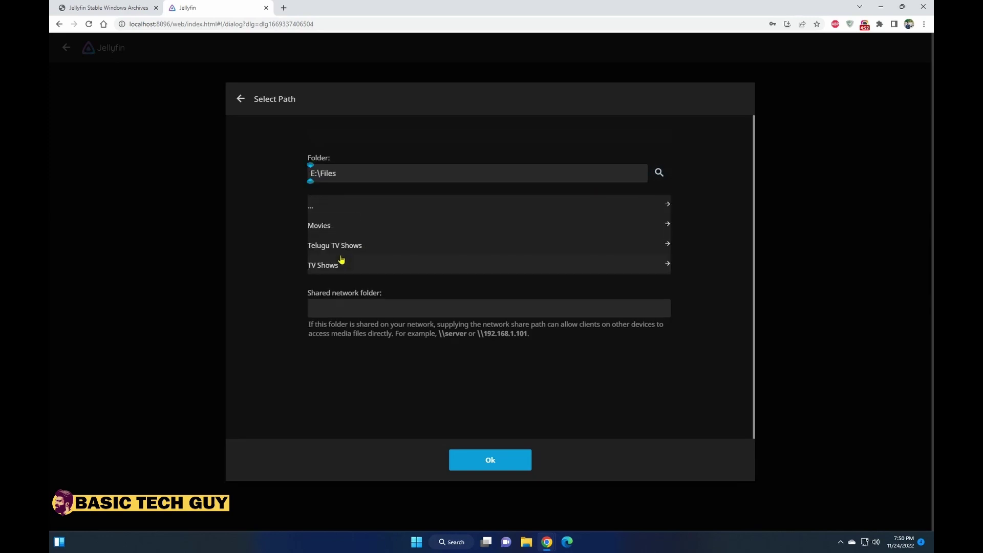
click(345, 231)
click(357, 233)
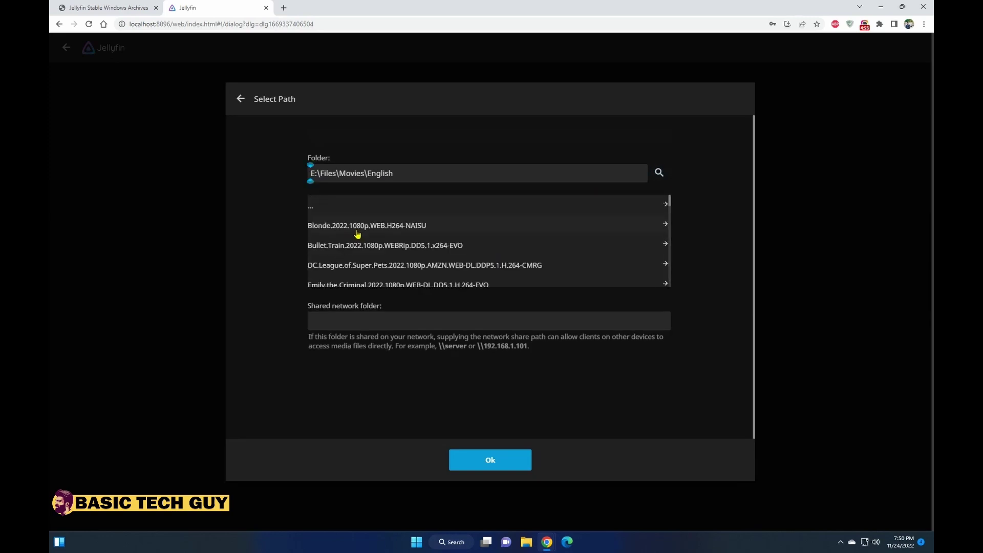
- Confirm the folder and set the download language to English and country to United States
click(500, 460)
scroll(512, 358, down, 12)
scroll(508, 289, up, 6)
scroll(509, 290, up, 6)
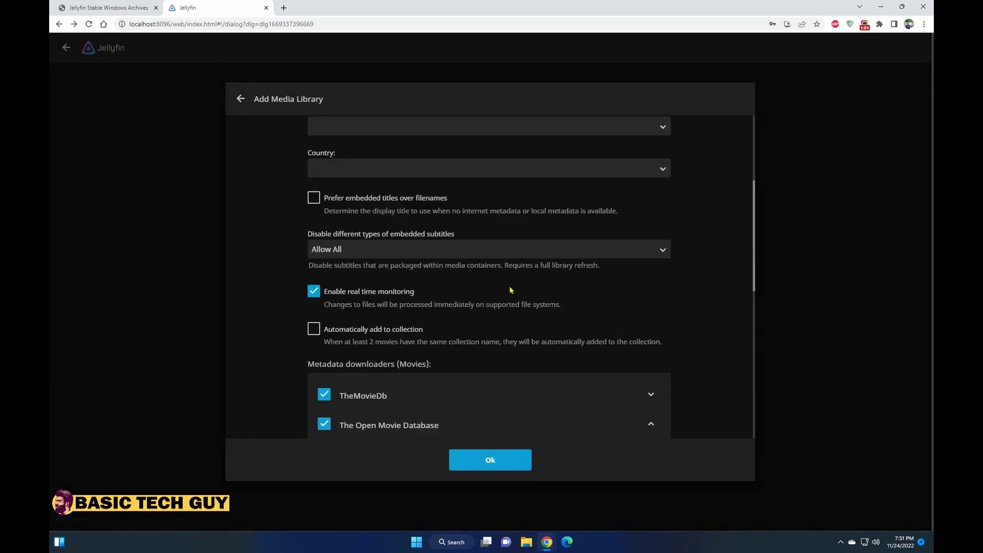
scroll(508, 306, down, 2)
click(414, 238)
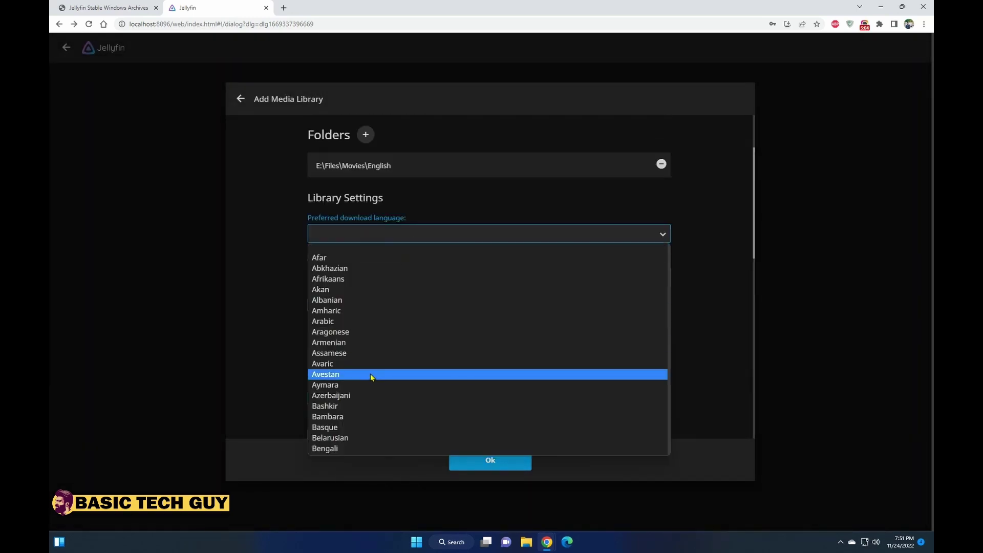
scroll(371, 376, down, 8)
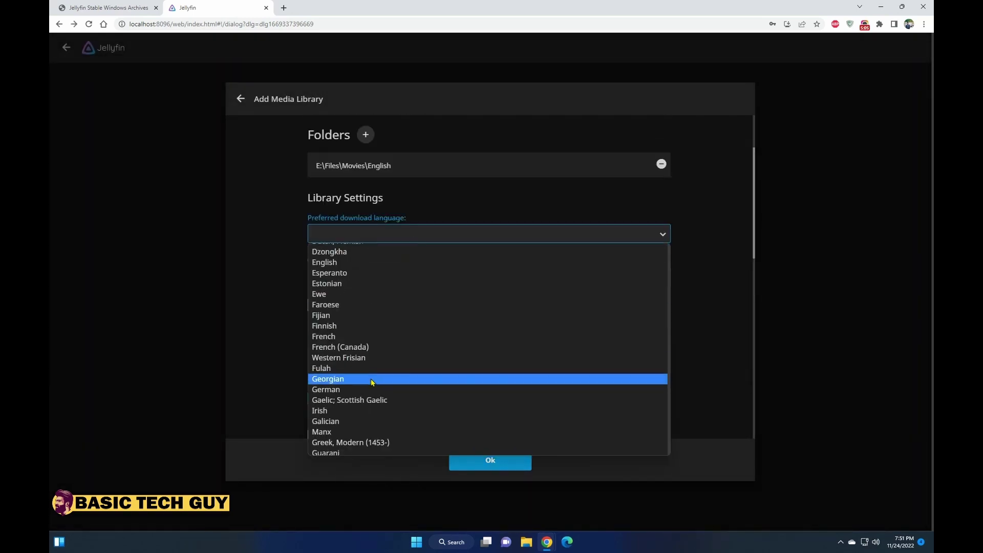
click(376, 263)
click(367, 279)
scroll(375, 432, down, 15)
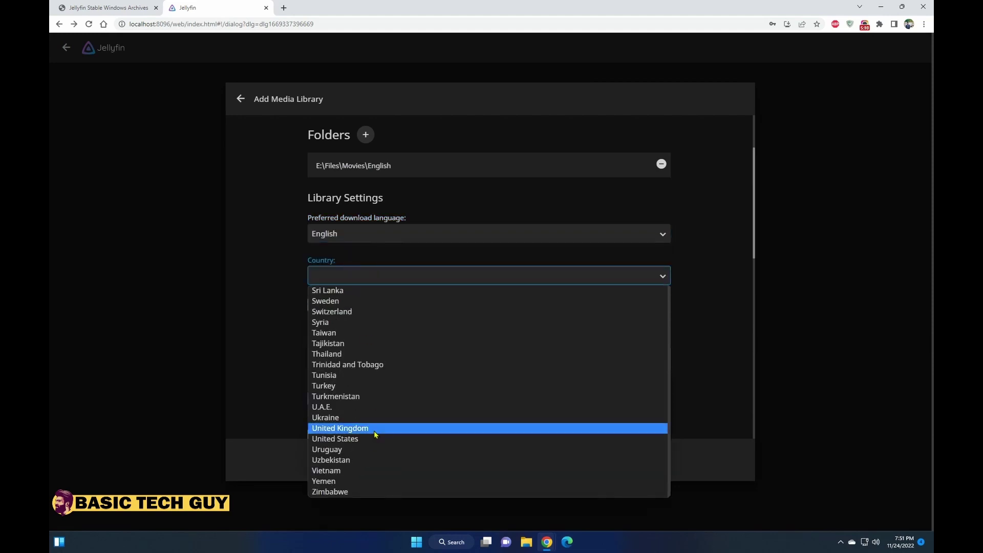
click(375, 436)
- Turn on automatically adding movies to collections and saving artwork into media folders
scroll(569, 334, down, 2)
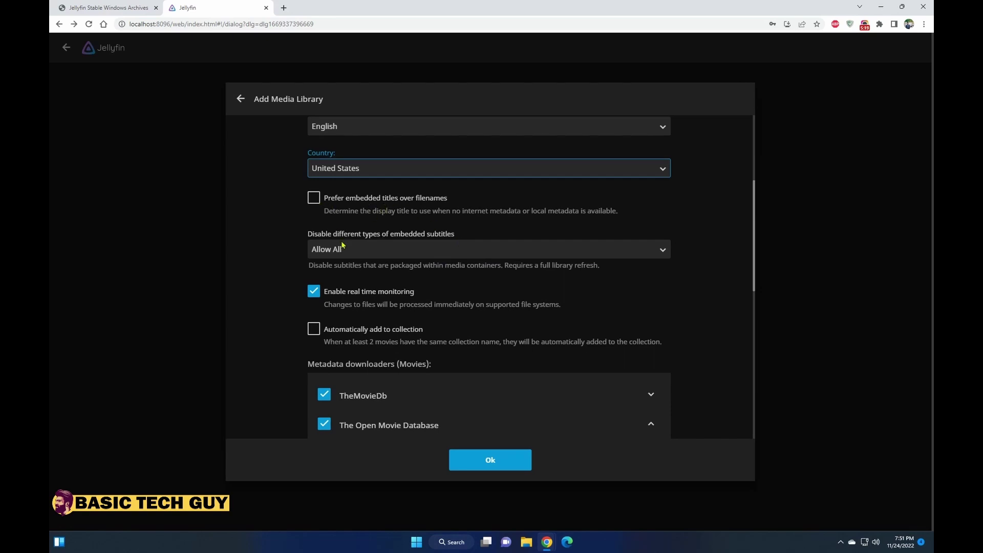
scroll(351, 285, down, 9)
scroll(357, 290, up, 8)
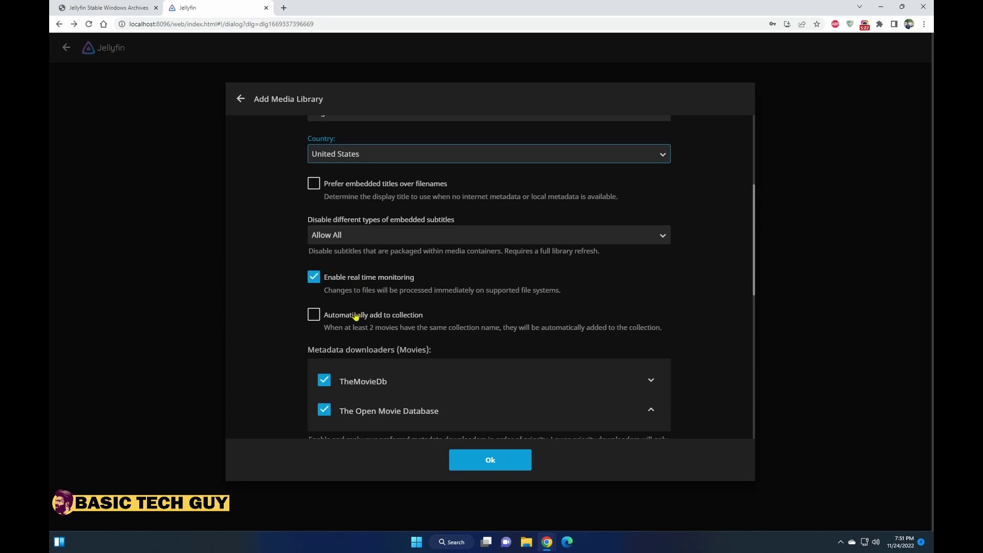
click(314, 315)
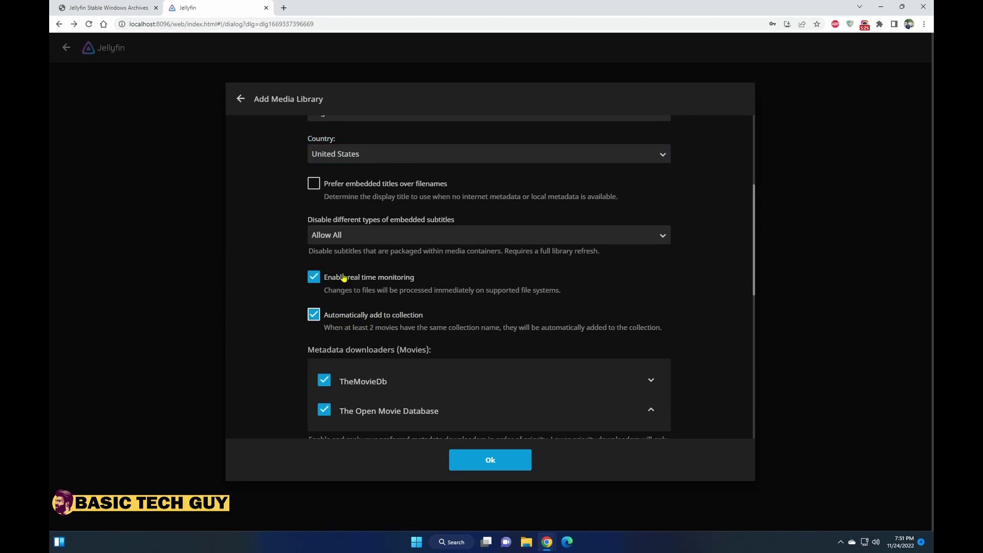
scroll(648, 297, down, 2)
scroll(681, 302, down, 2)
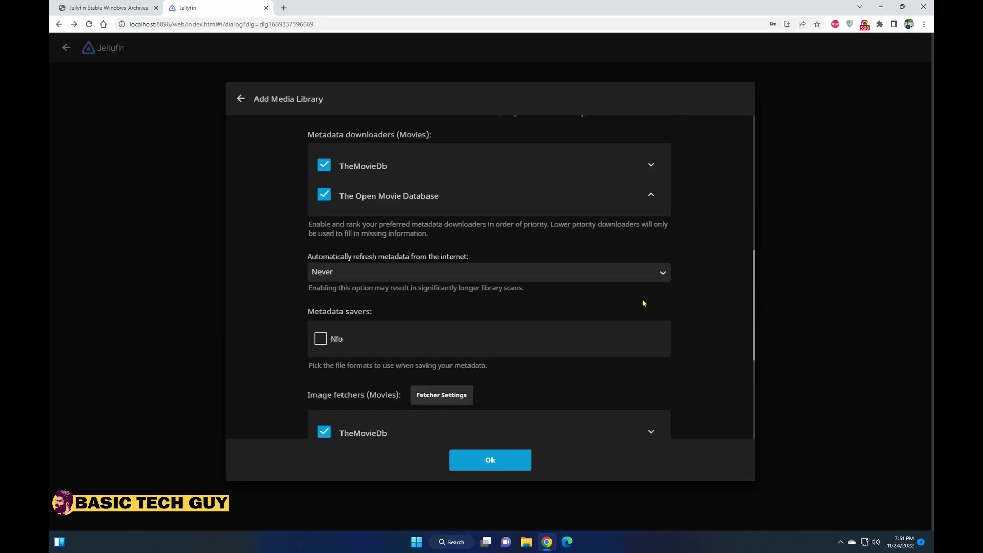
scroll(378, 307, down, 4)
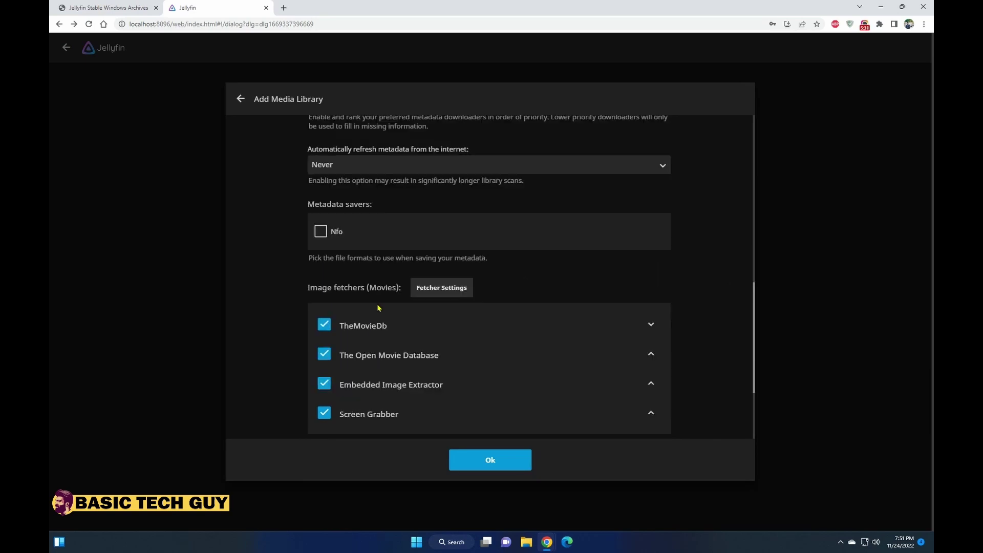
click(318, 360)
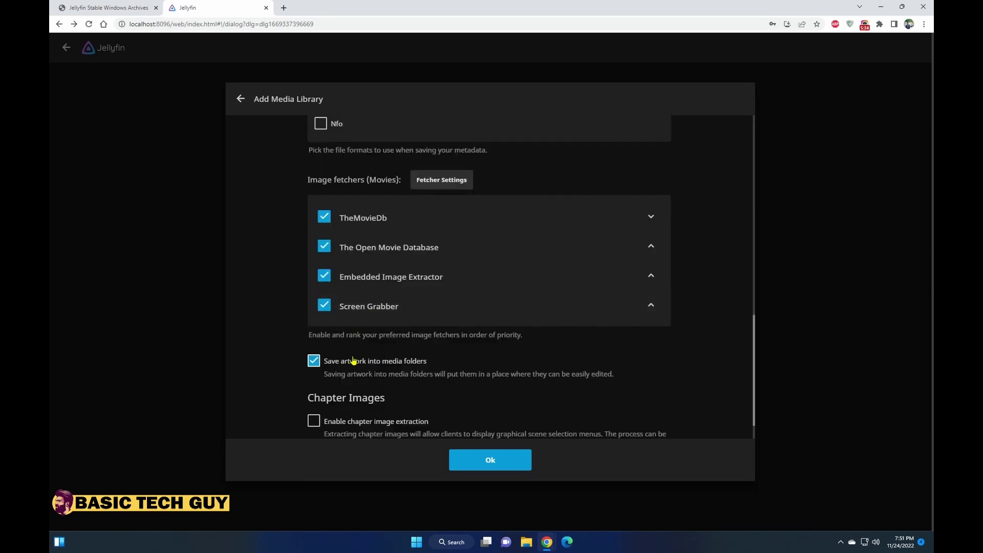
scroll(389, 360, down, 4)
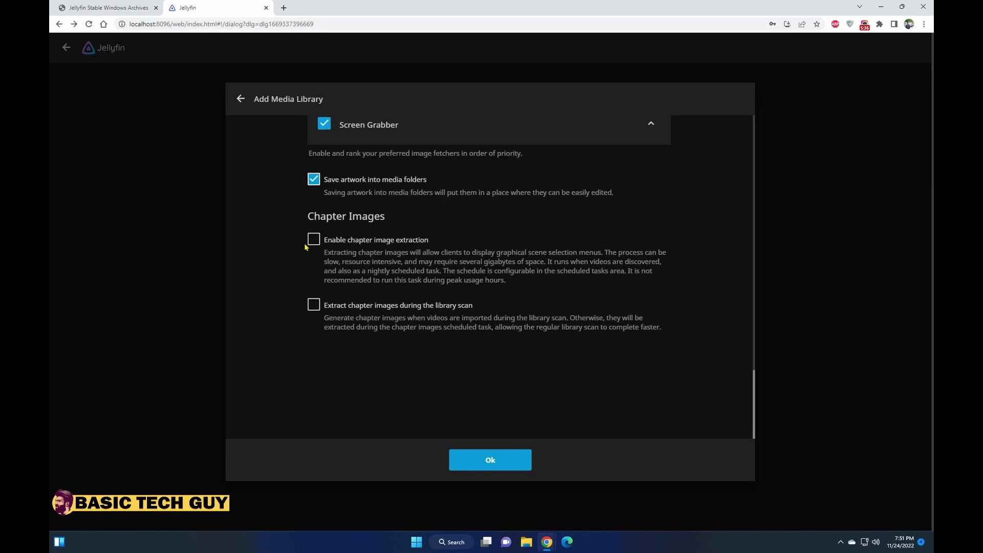
click(313, 240)
click(313, 240)
double_click(314, 305)
- Save the English library with chapter image extraction off, then pass the metadata language and remote access steps
click(395, 308)
click(413, 310)
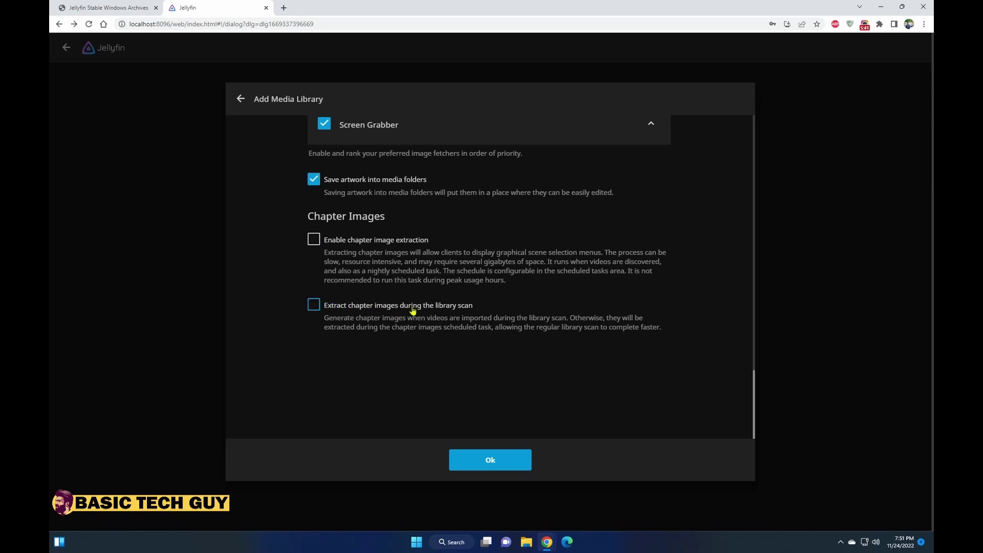
click(497, 464)
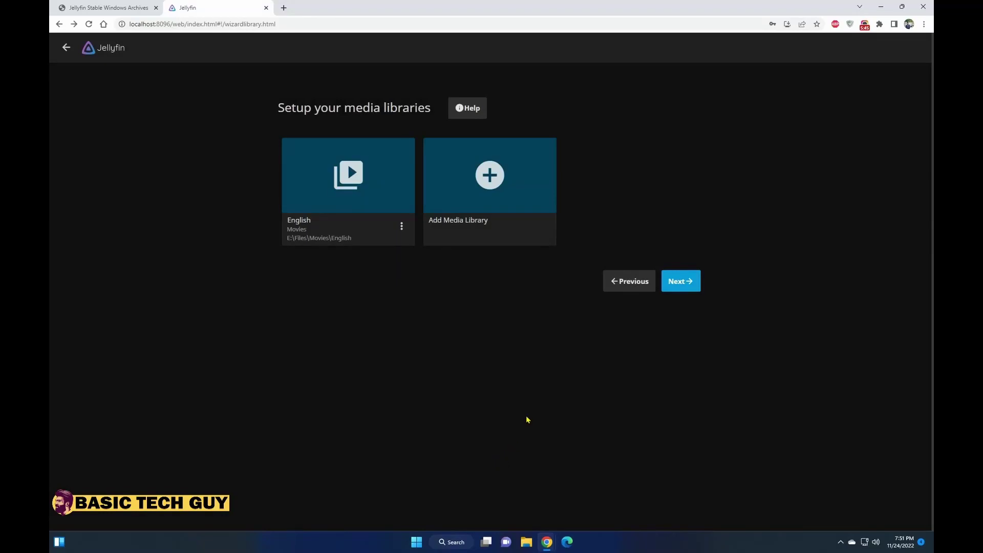
click(684, 288)
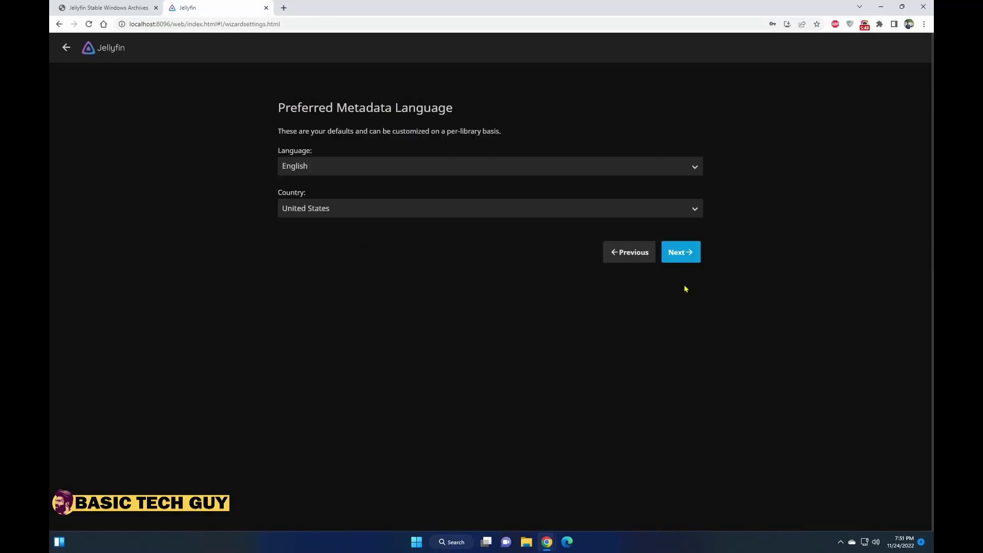
click(682, 252)
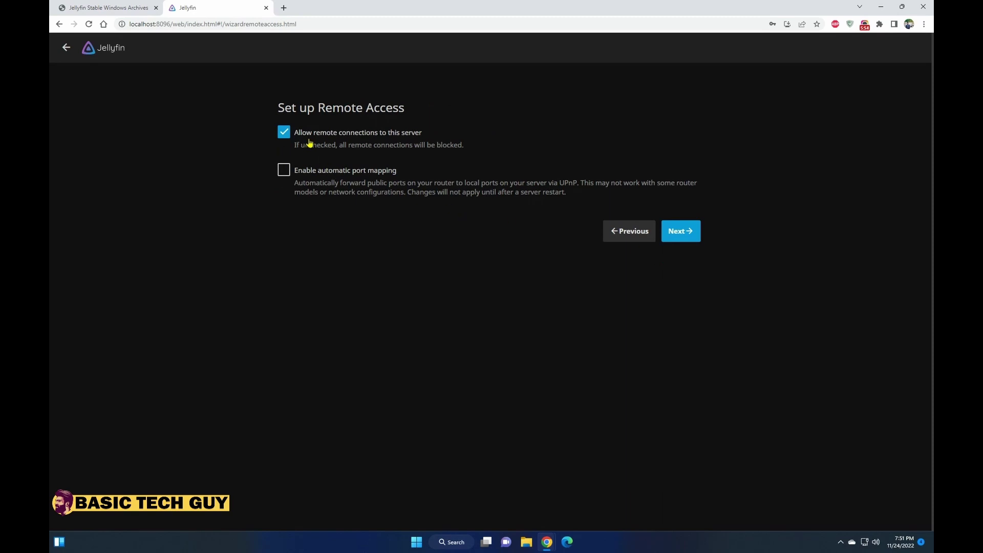
click(695, 237)
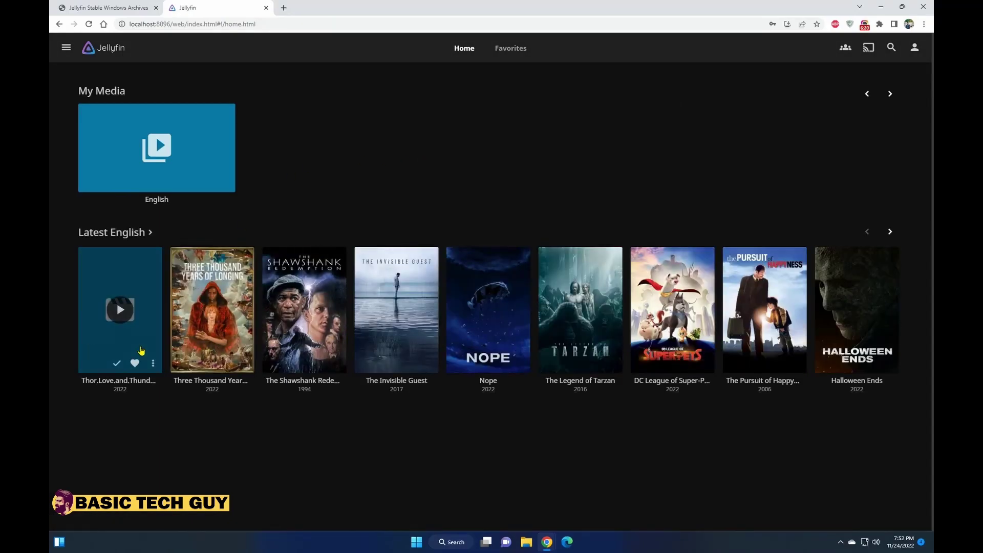
- Page through the Latest English row and view the Thor movie's details
click(890, 234)
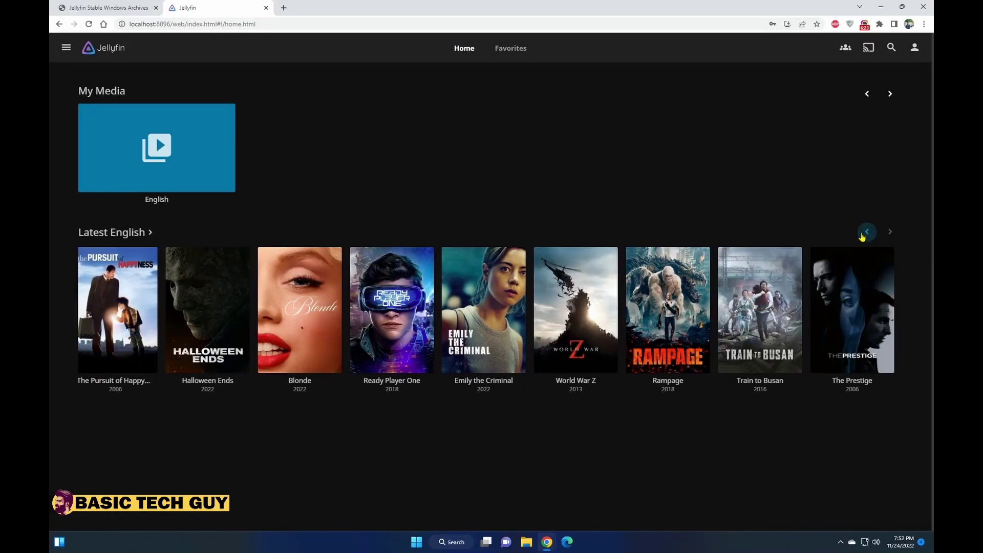
click(865, 232)
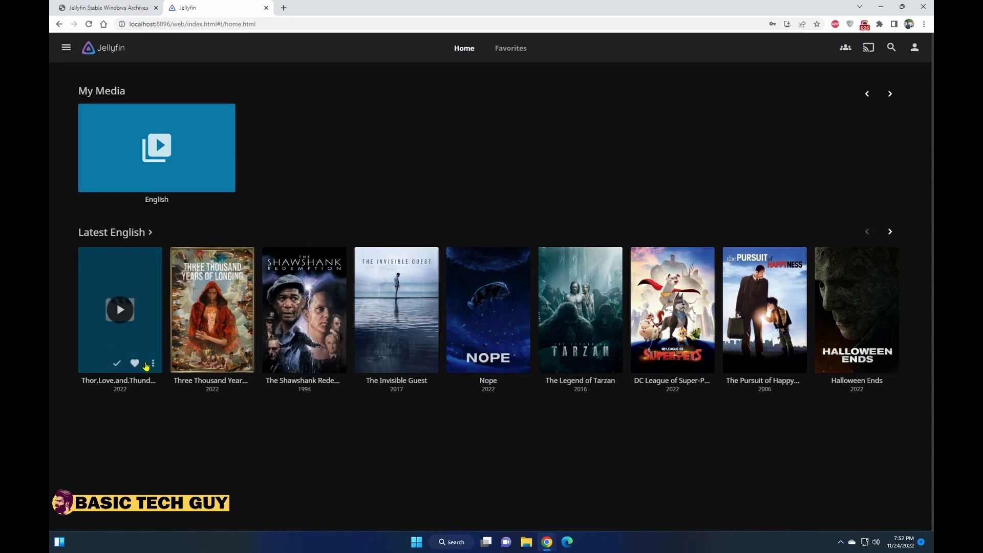
click(143, 380)
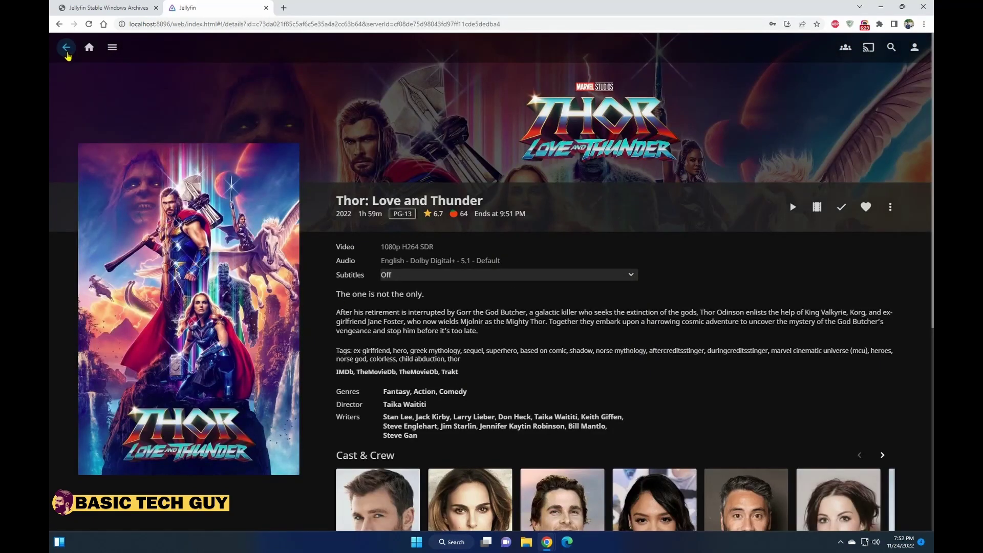
click(66, 47)
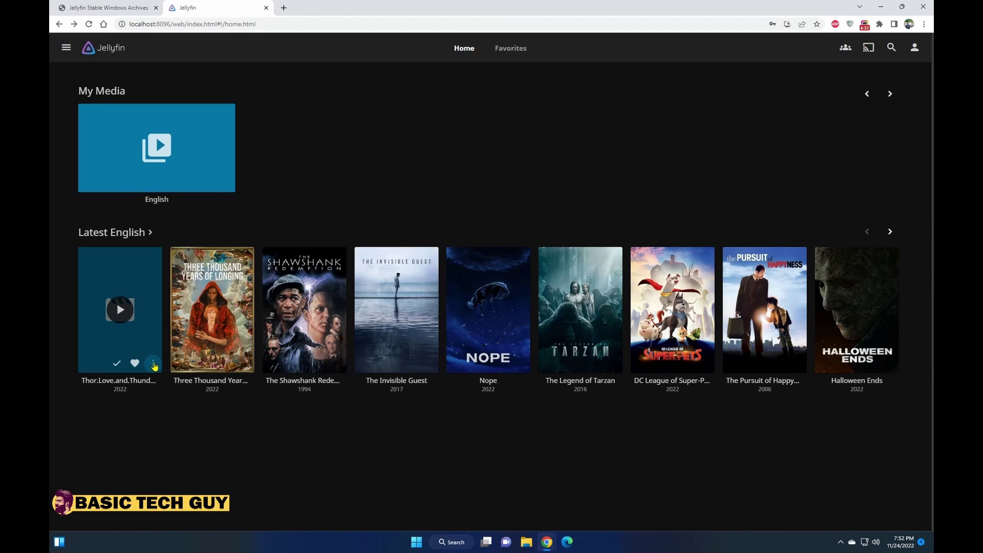
- Identify the Thor file by searching 'Thor Love and thunder' and selecting Thor: Love and Thunder (2022)
click(152, 363)
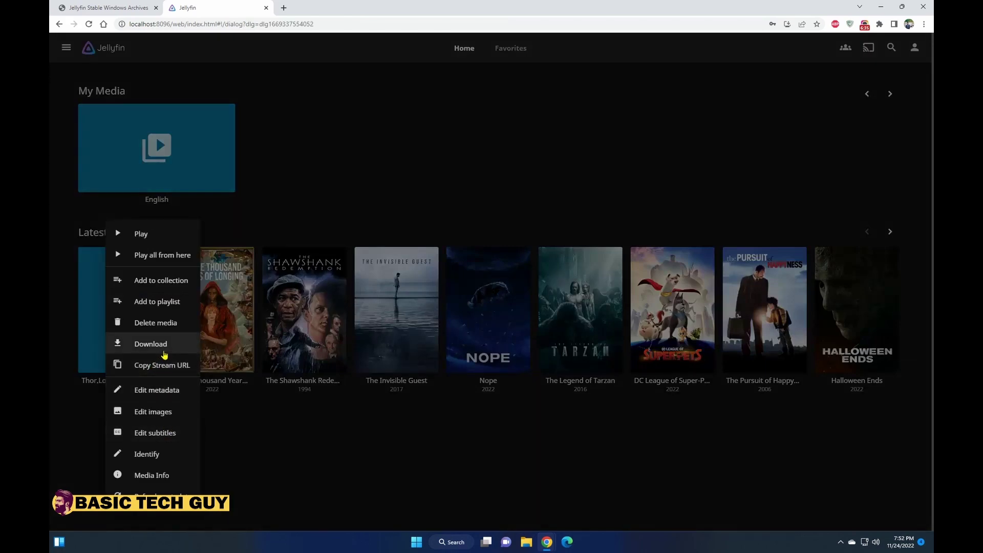
click(147, 454)
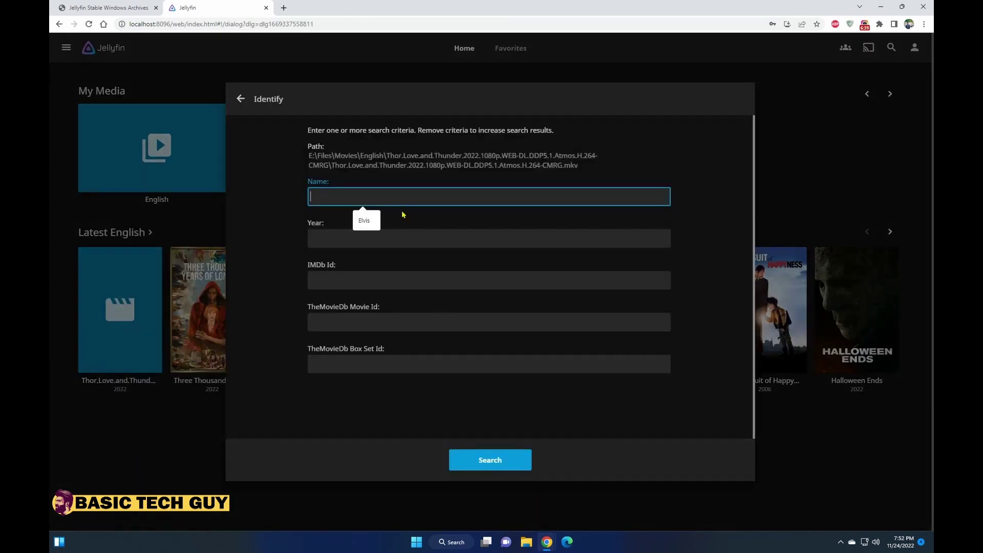
text(Thor )
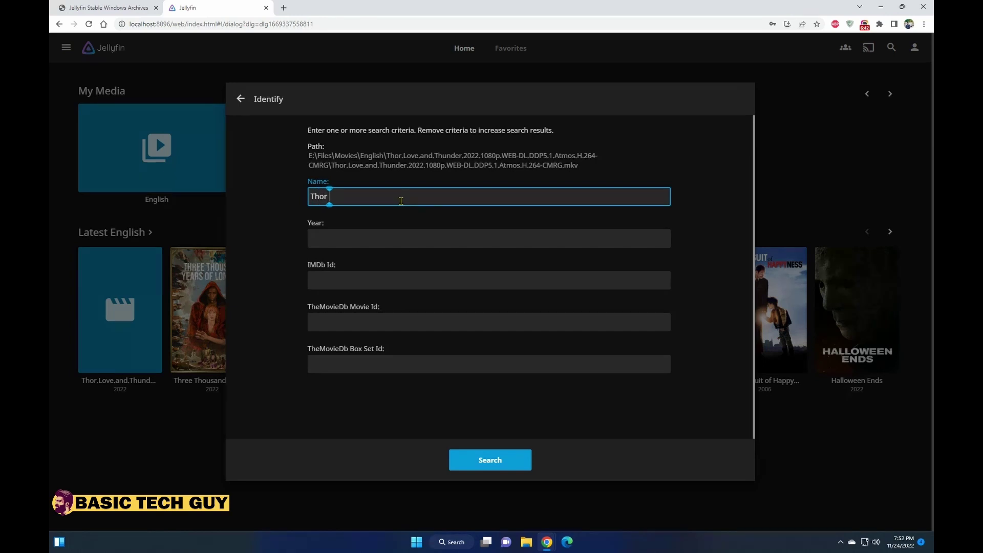
text(Love and thunder)
click(338, 234)
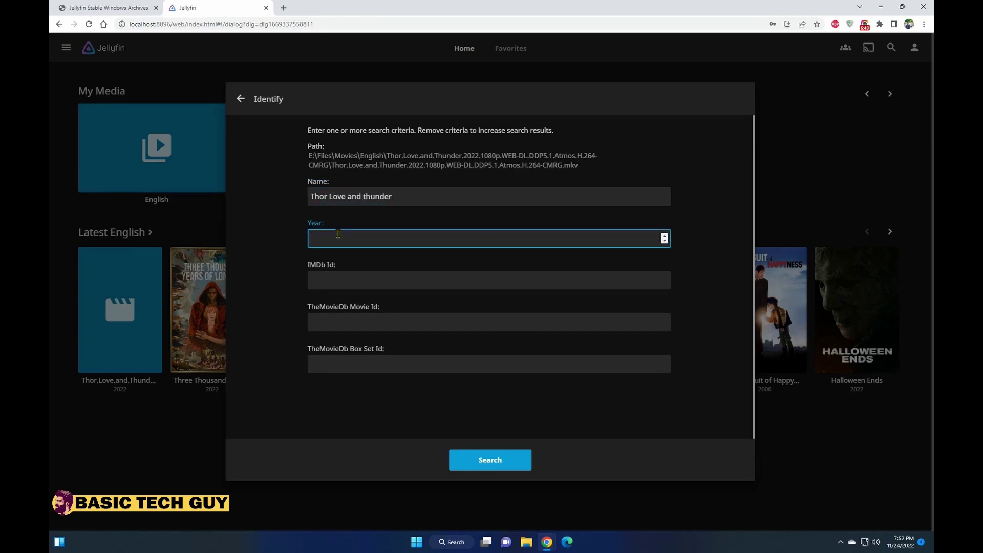
scroll(440, 307, down, 1)
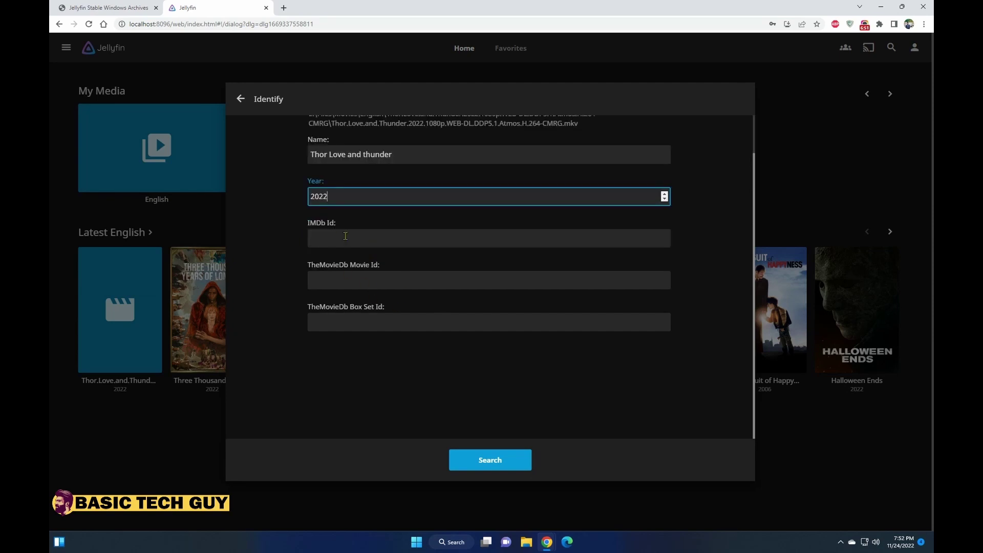
click(370, 245)
click(352, 277)
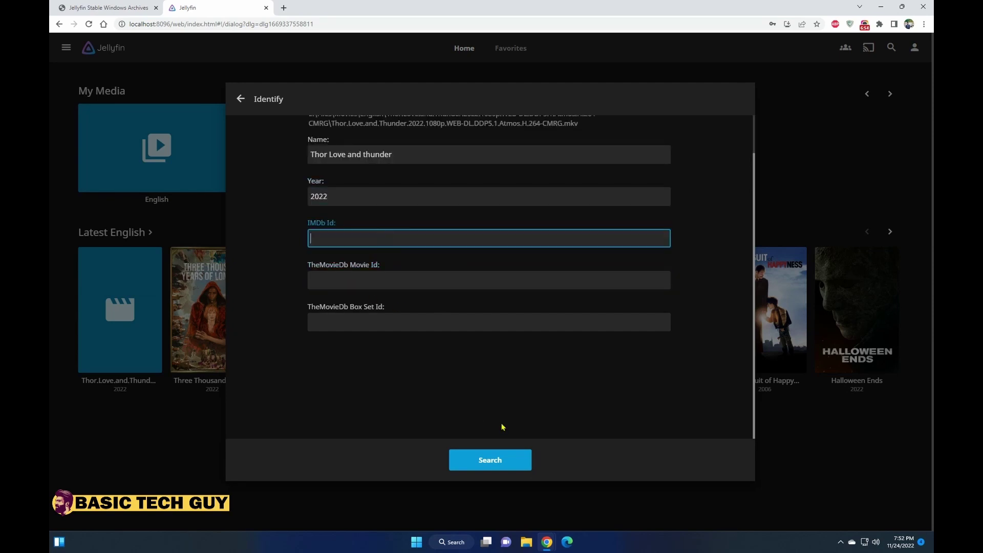
click(504, 459)
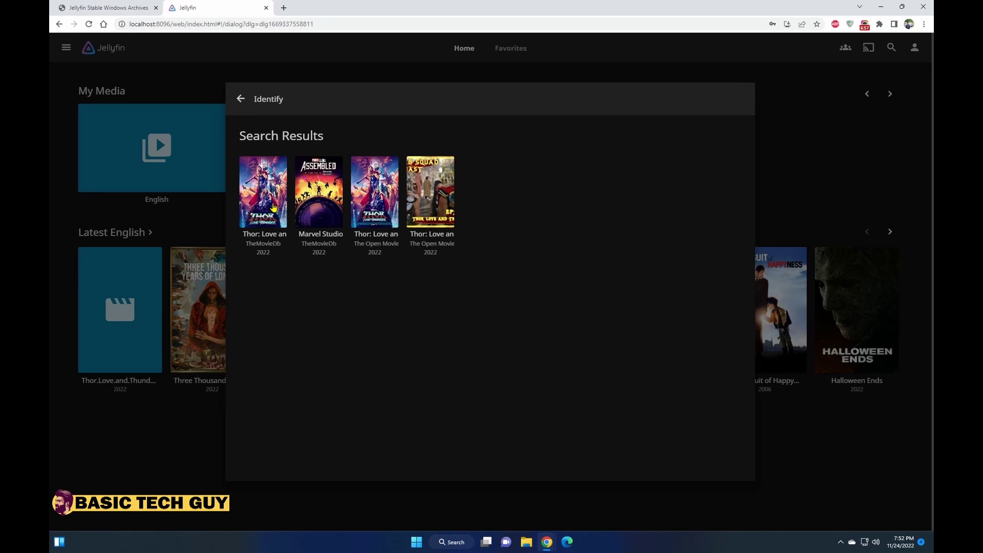
click(274, 208)
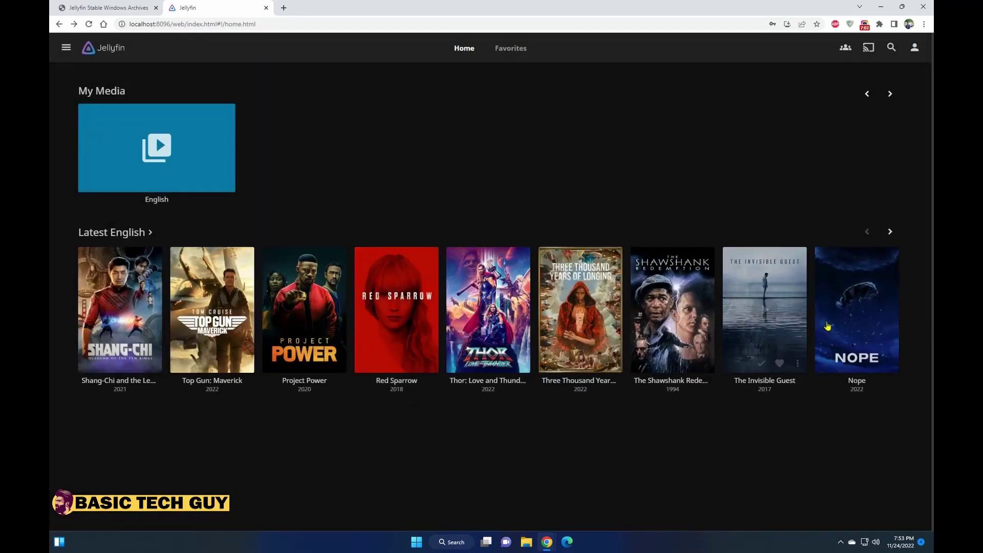
- Open Quick Connect from the user menu, highlight its instructions, and return to Settings
mouse_move(494, 353)
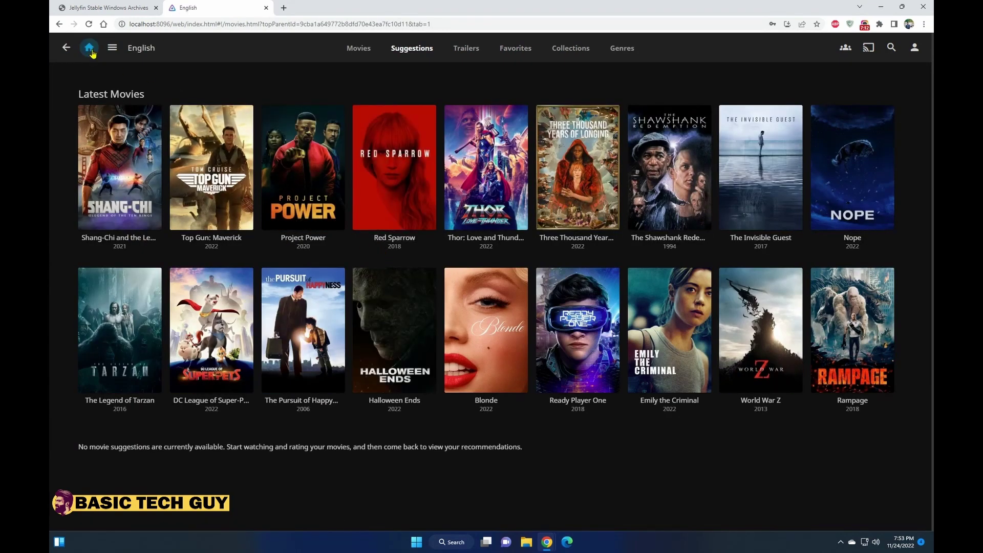
click(90, 48)
click(914, 47)
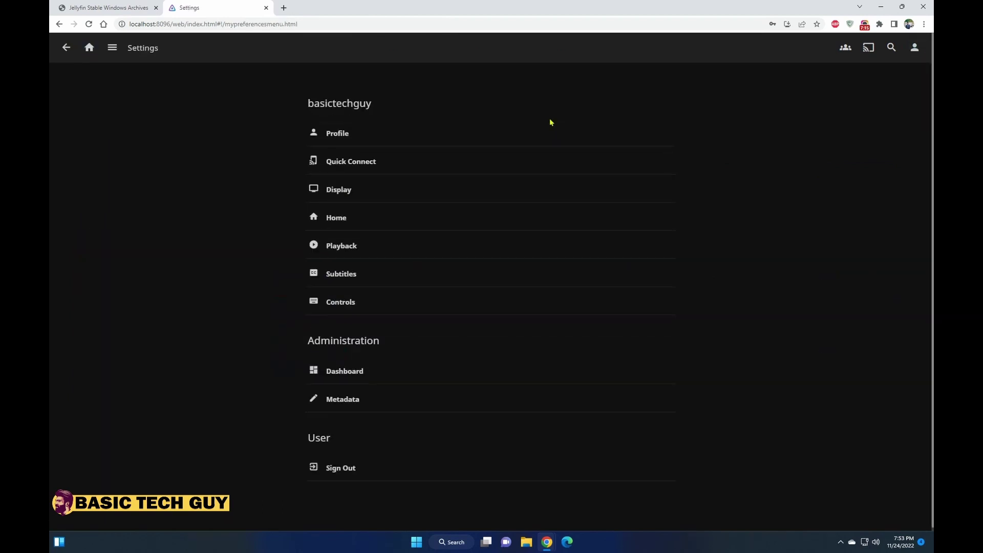
click(376, 160)
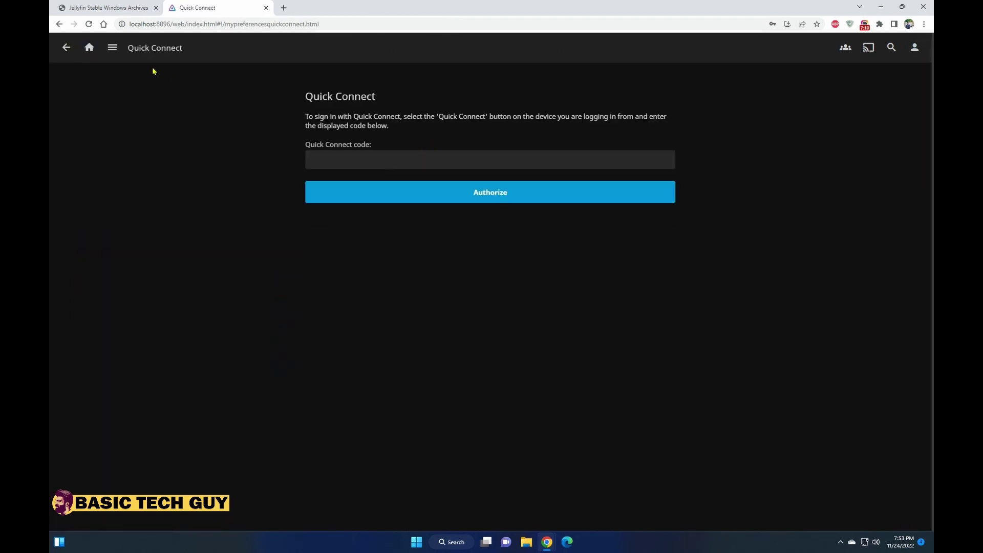
drag(309, 116, 417, 128)
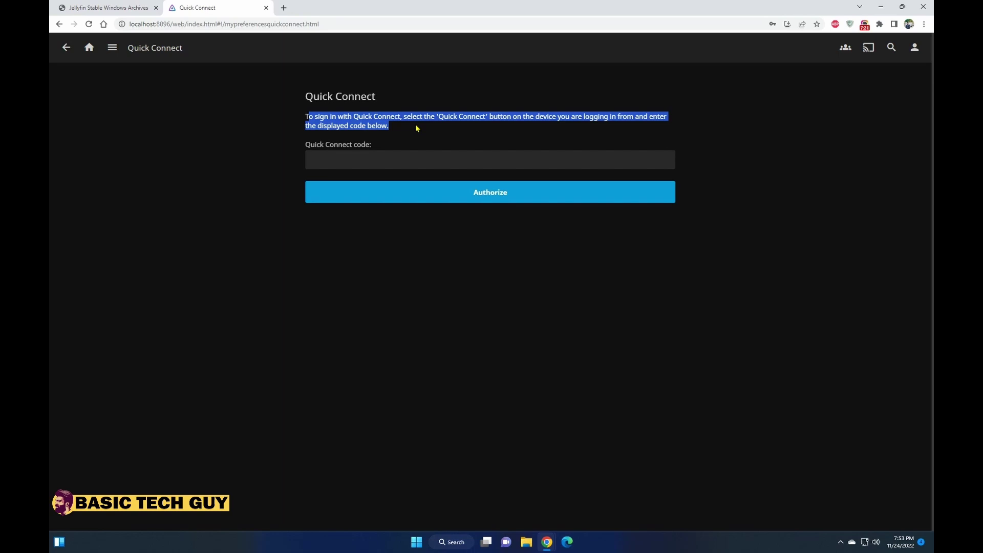
click(64, 46)
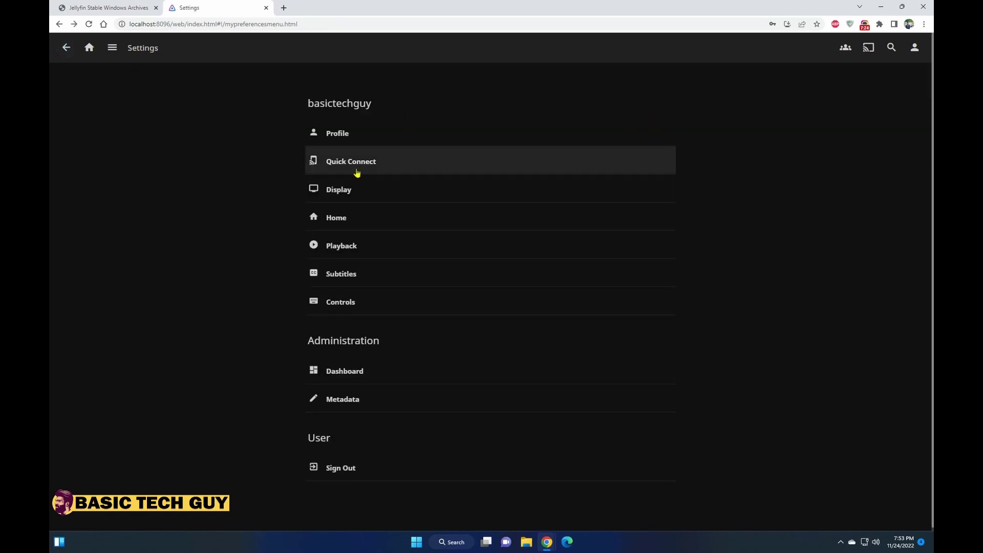
- Set the display language and date time locale to English in Display preferences
click(355, 189)
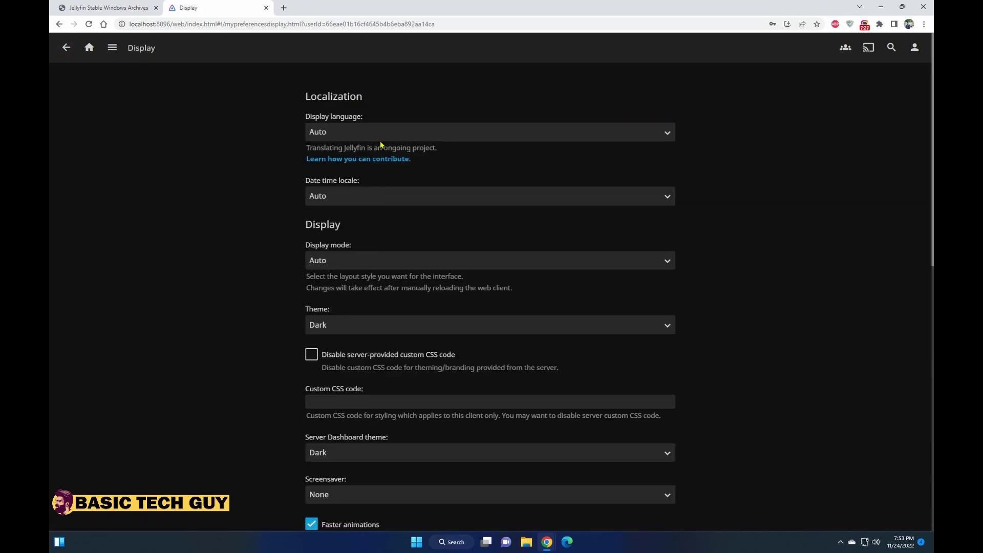
click(379, 138)
click(340, 287)
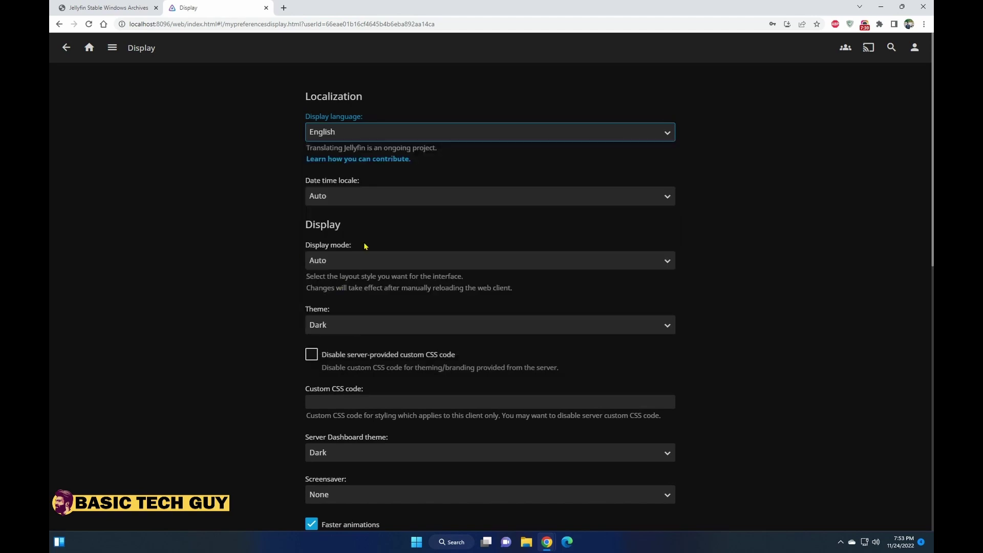
click(365, 201)
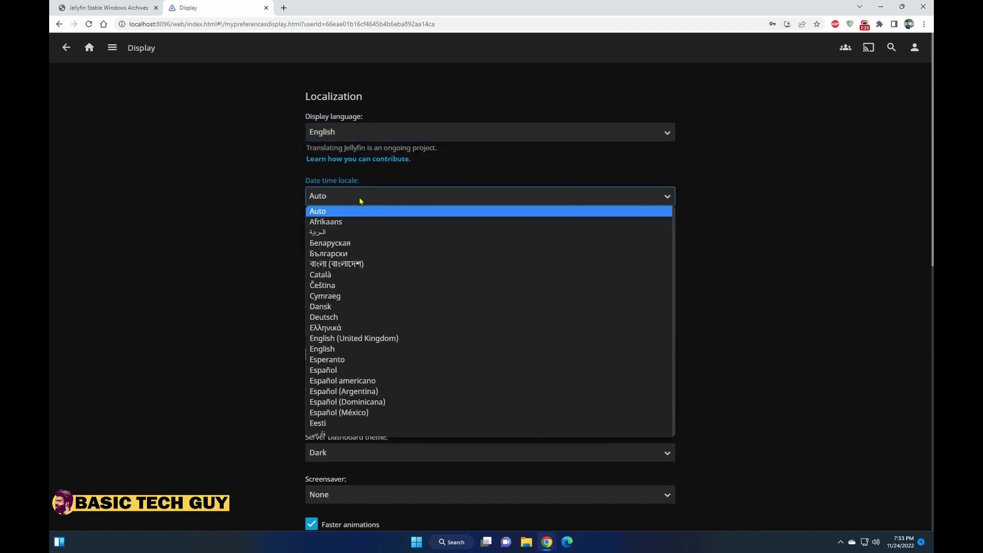
click(357, 356)
- Enable theme songs and theme videos and save the display preferences
scroll(387, 328, down, 2)
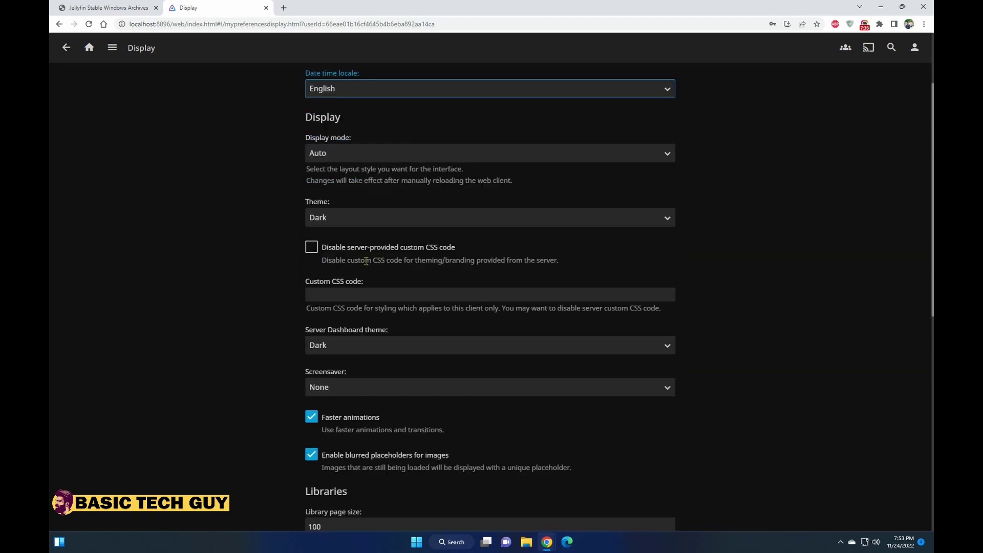
scroll(386, 276, down, 4)
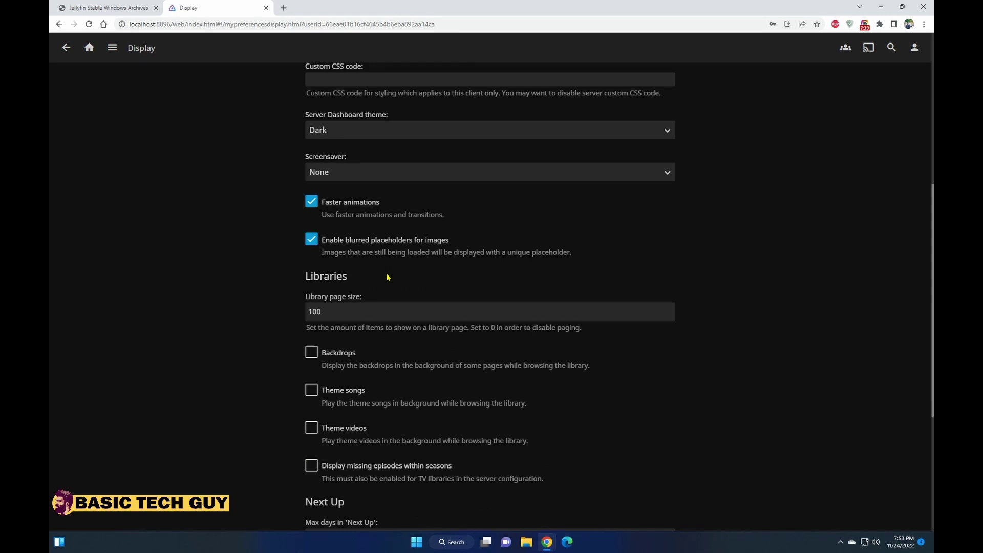
scroll(387, 277, down, 2)
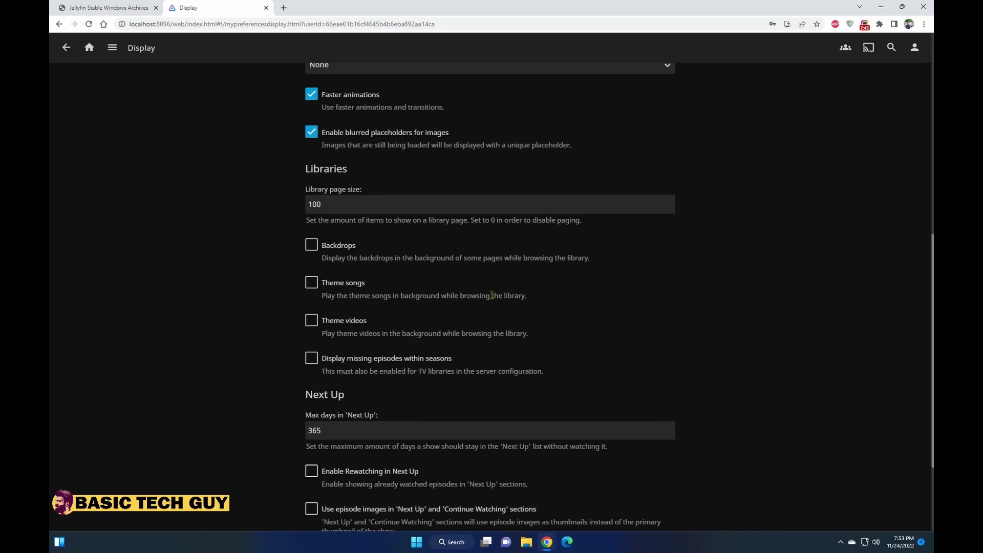
click(312, 283)
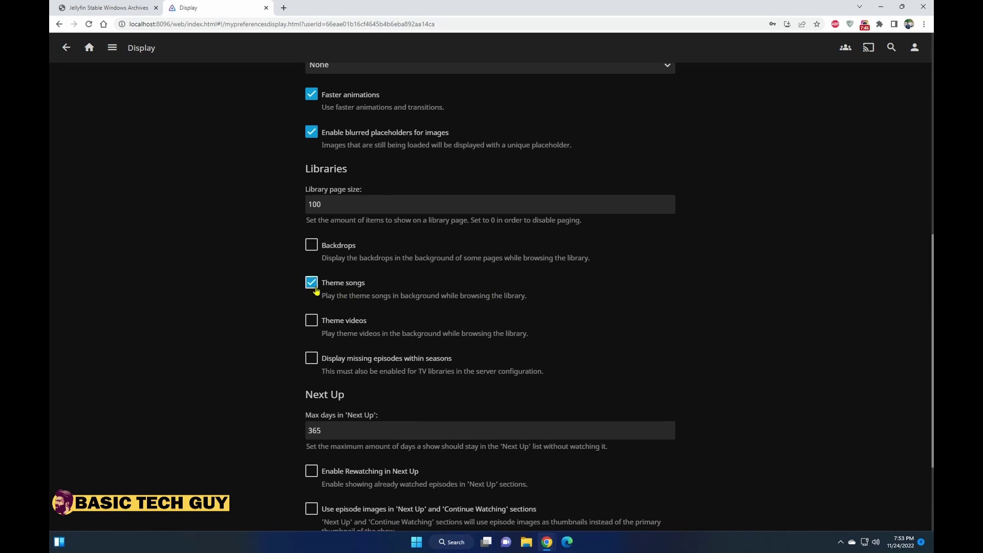
click(314, 323)
scroll(519, 381, down, 3)
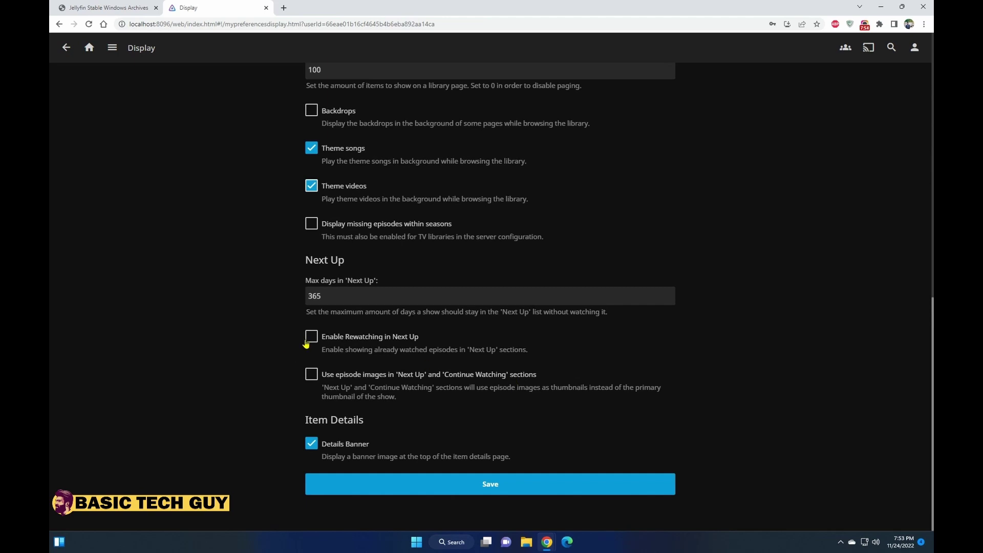
click(488, 484)
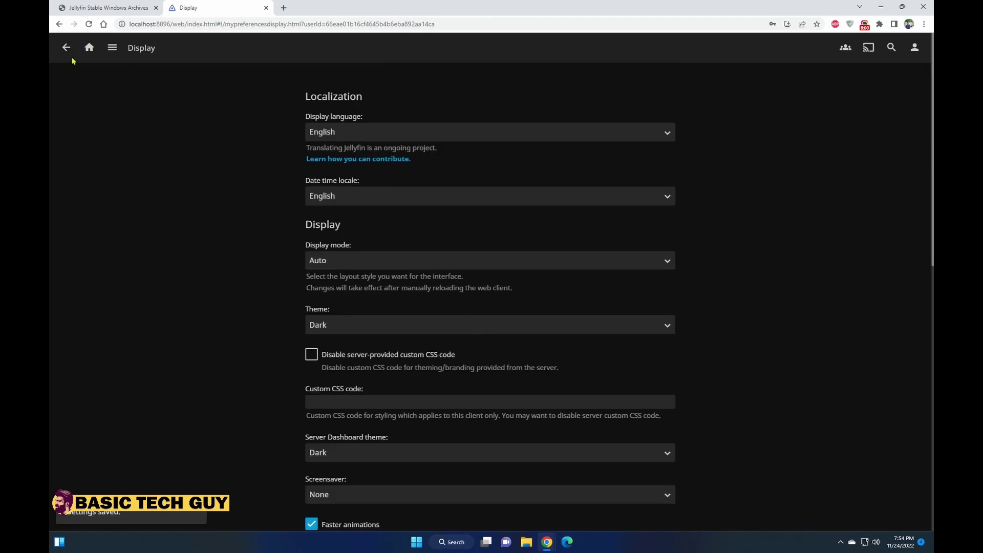
click(66, 47)
- Set home network and Google Cast streaming quality to 4K - 120 Mbps in Playback preferences
click(342, 221)
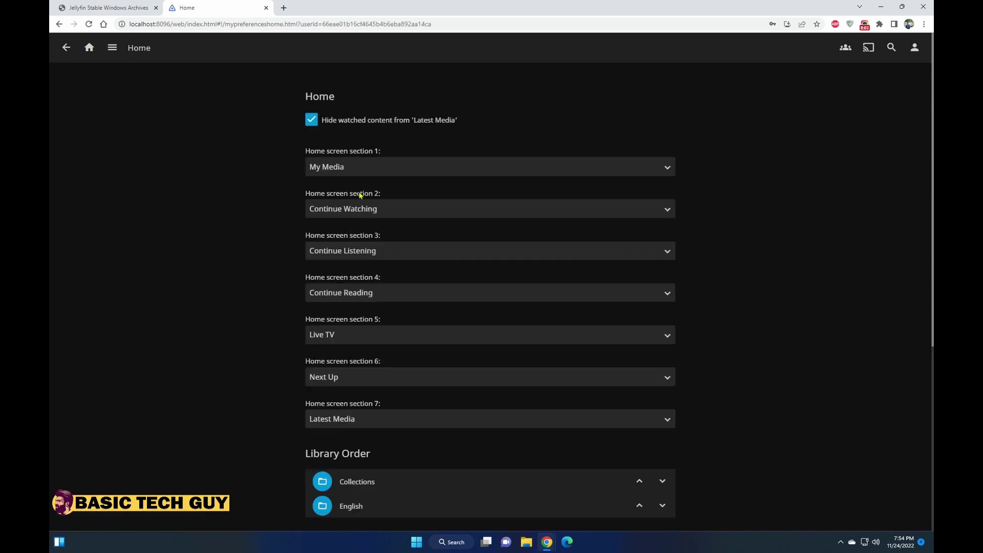
scroll(375, 355, down, 6)
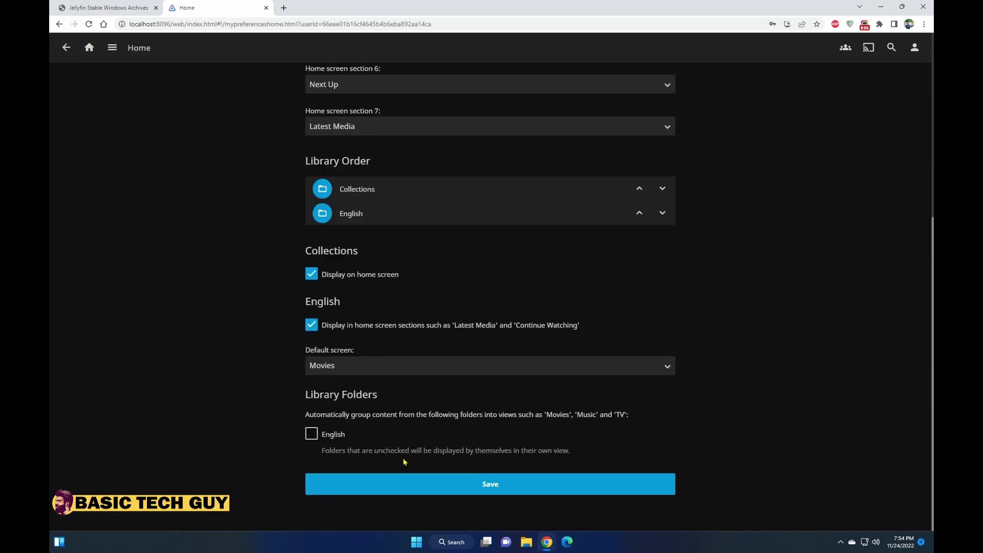
click(66, 47)
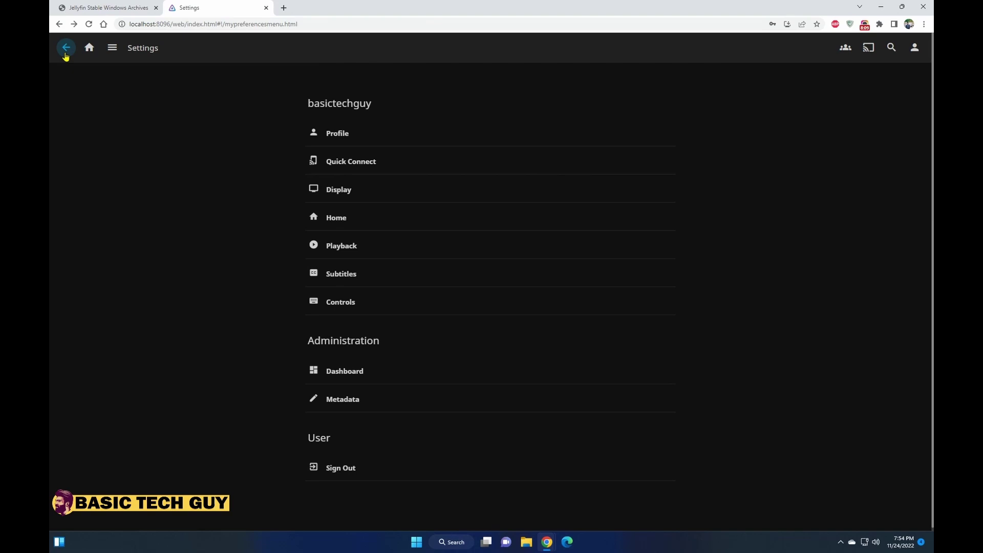
click(365, 249)
click(346, 273)
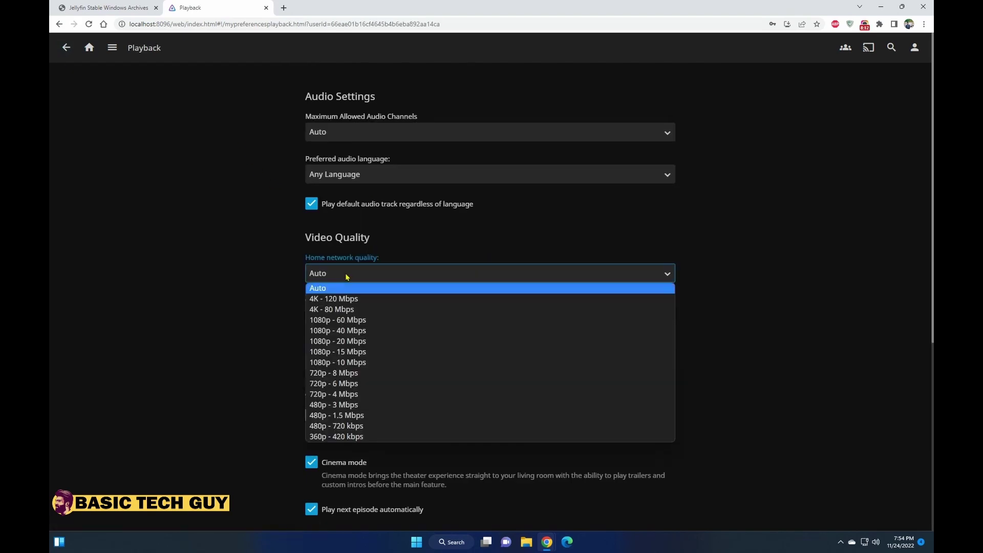
click(349, 297)
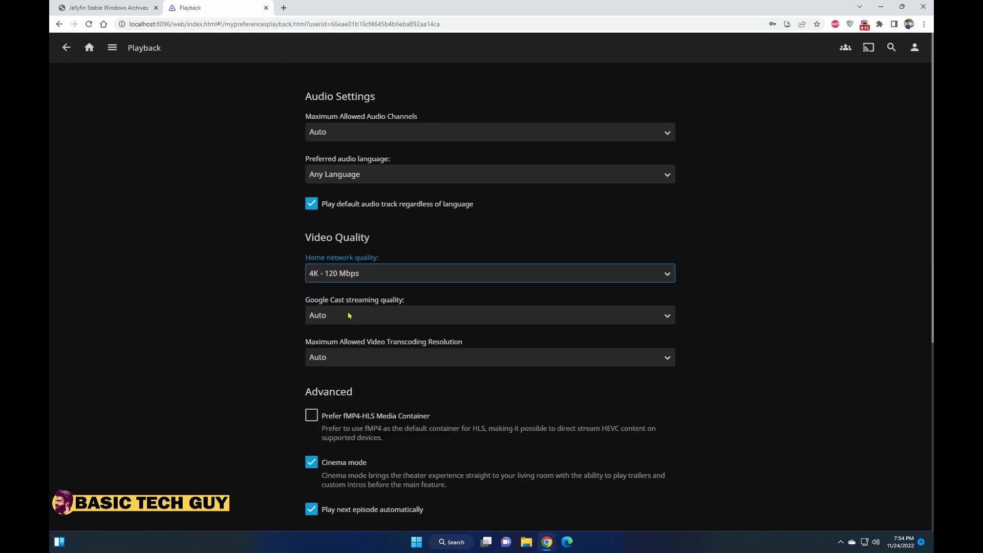
click(348, 315)
click(364, 340)
- Keep max transcoding resolution at Auto and skip forward at 30 seconds, then save
scroll(365, 339, down, 4)
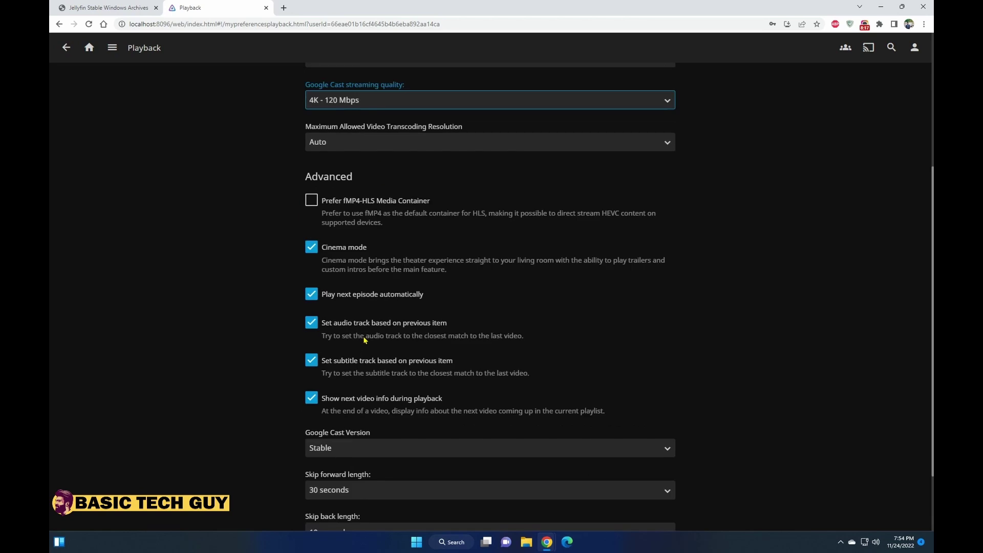
click(386, 147)
click(372, 144)
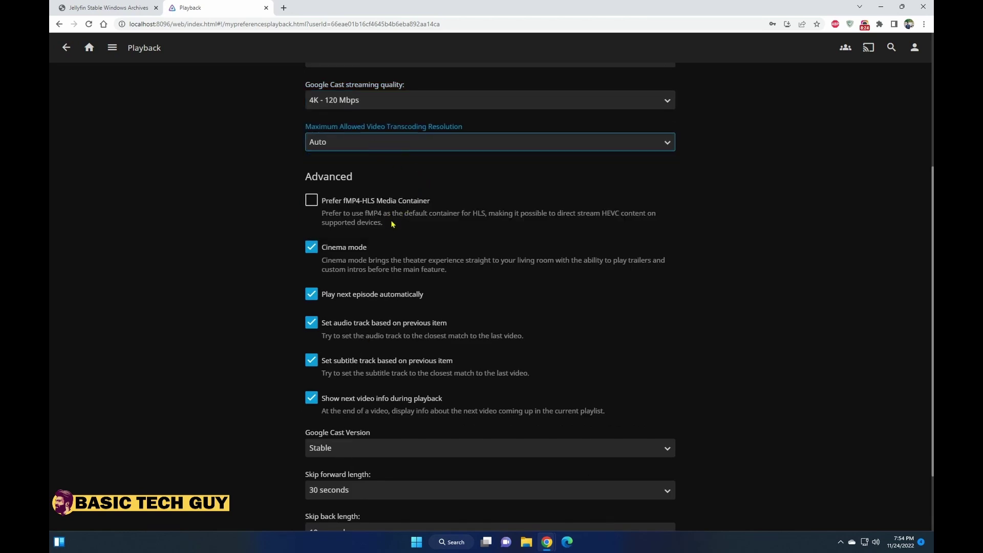
scroll(395, 227, down, 2)
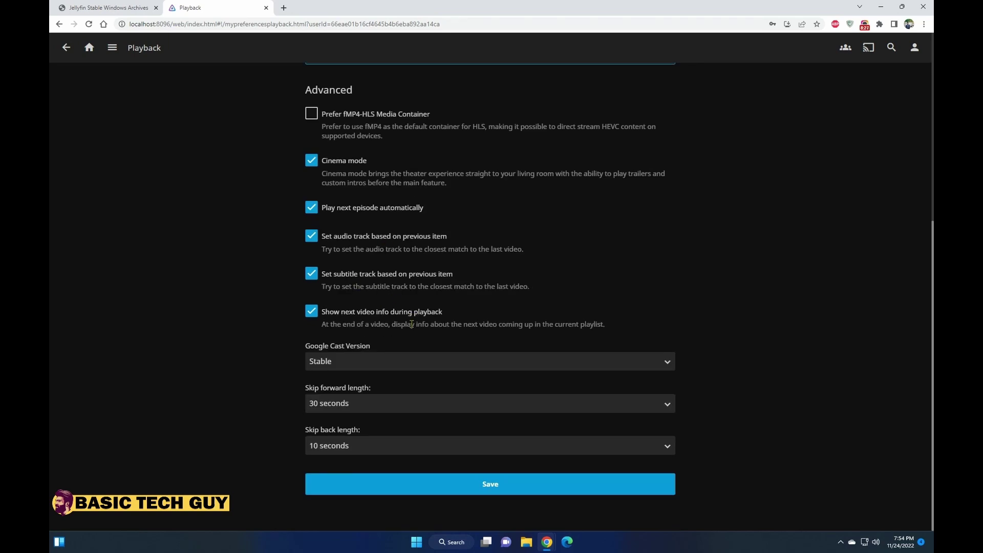
click(361, 404)
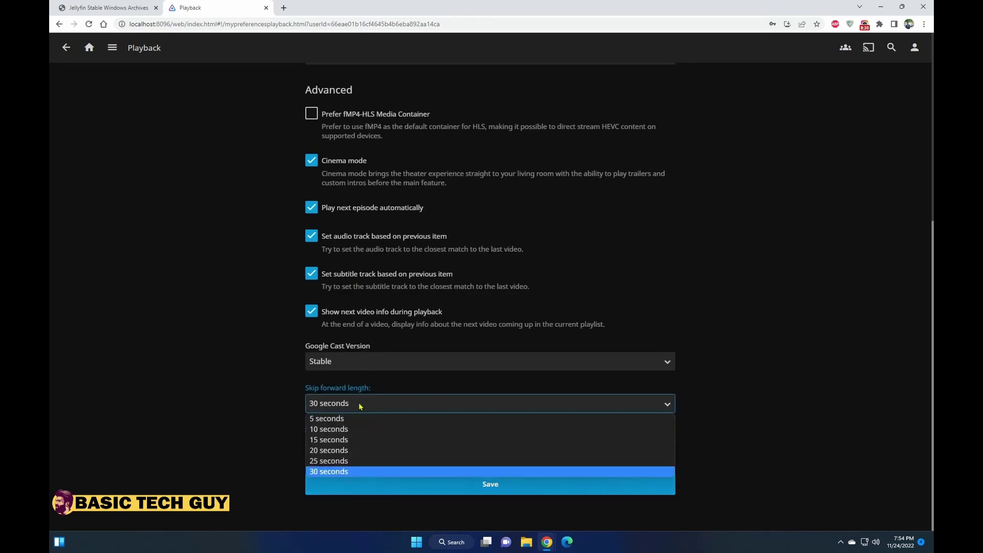
click(404, 470)
click(407, 484)
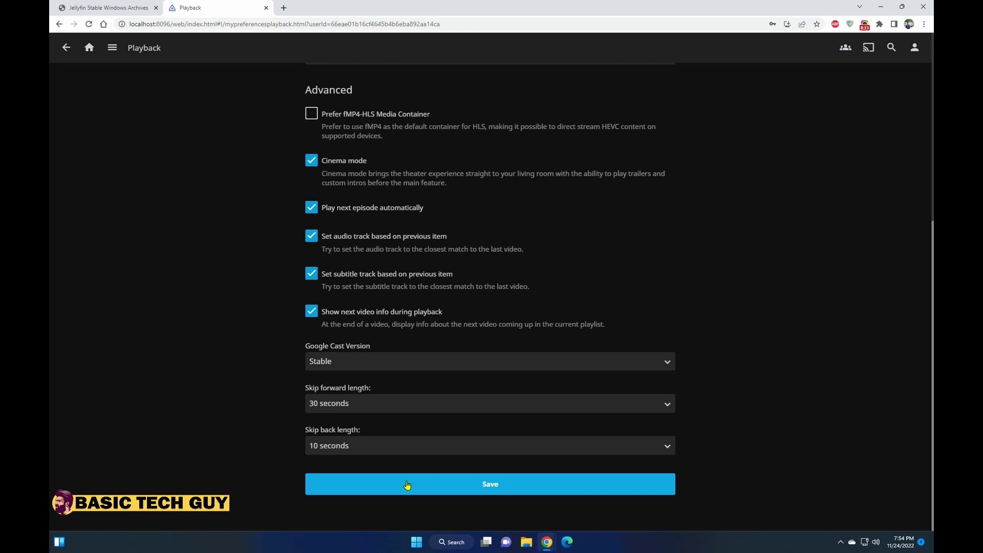
click(66, 48)
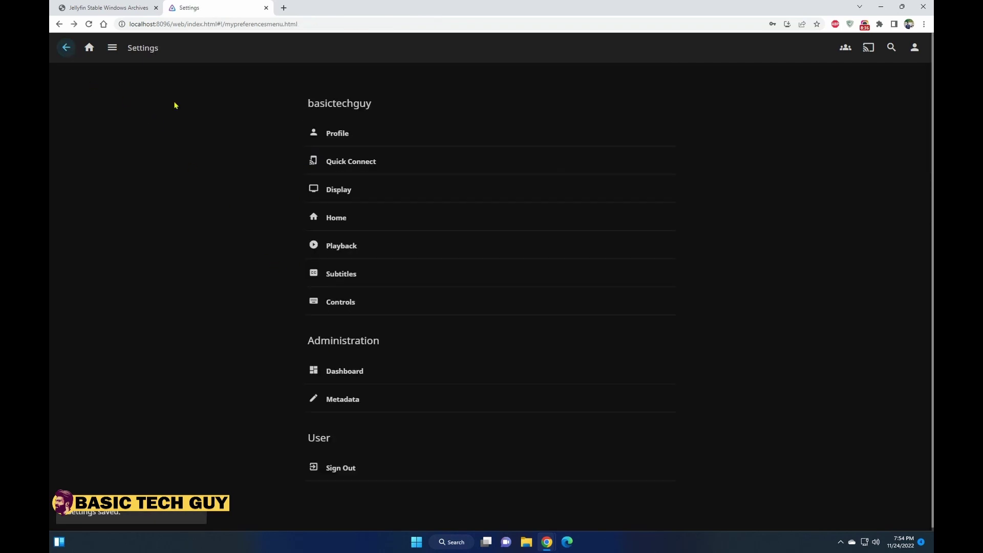
- Set the preferred subtitle language to English, keeping subtitle mode at Default
click(345, 274)
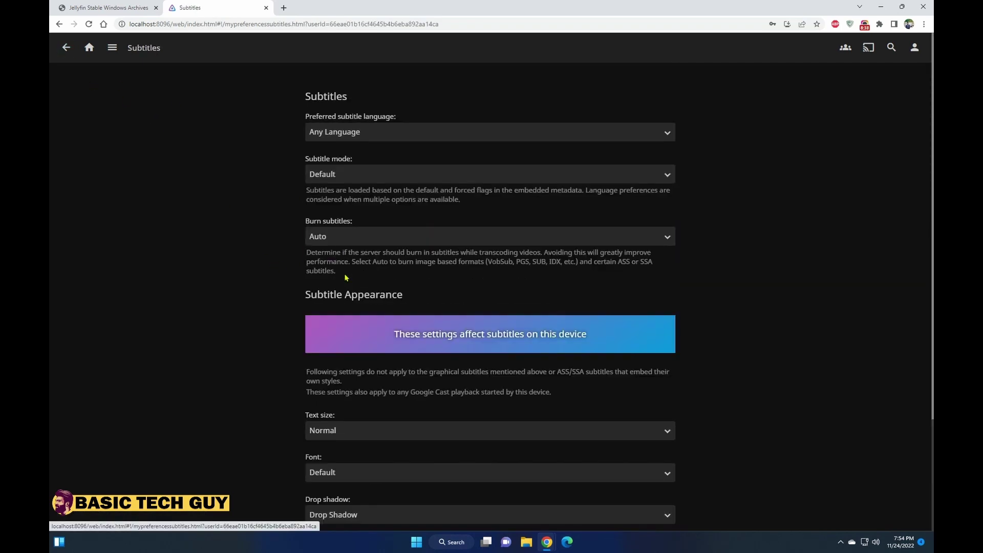
click(372, 135)
scroll(350, 247, down, 7)
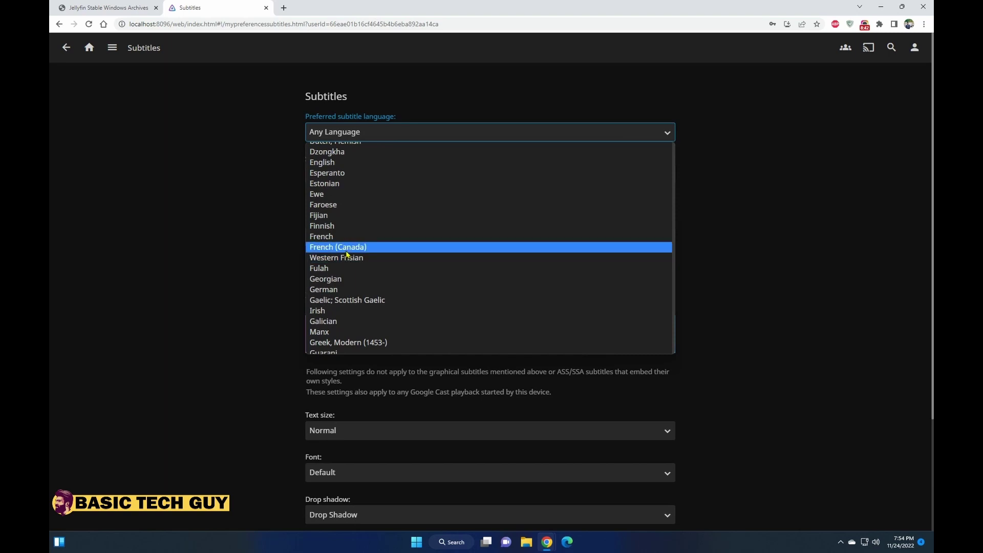
click(346, 163)
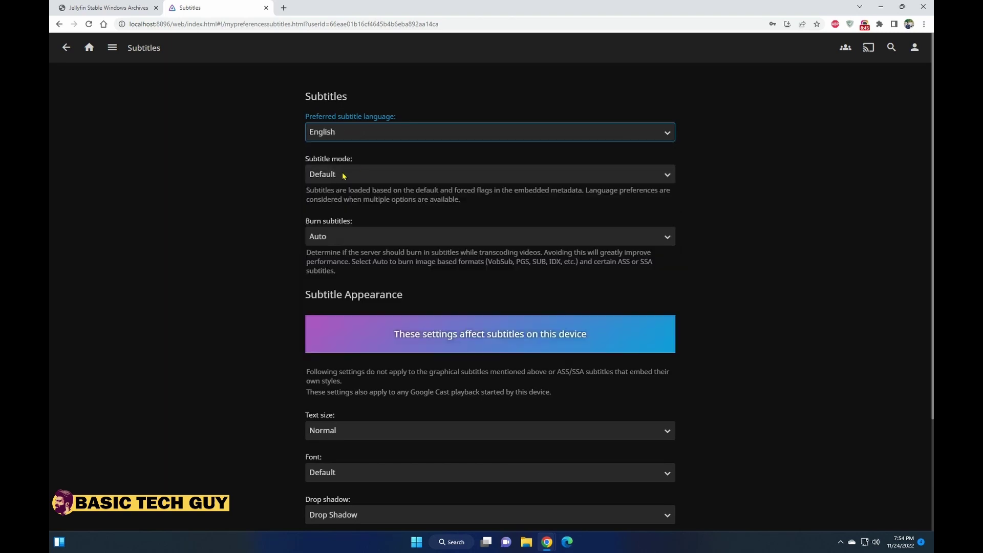
click(340, 175)
click(341, 174)
- Set subtitle vertical position to -4, save subtitle preferences, and open Controls preferences
scroll(372, 282, down, 3)
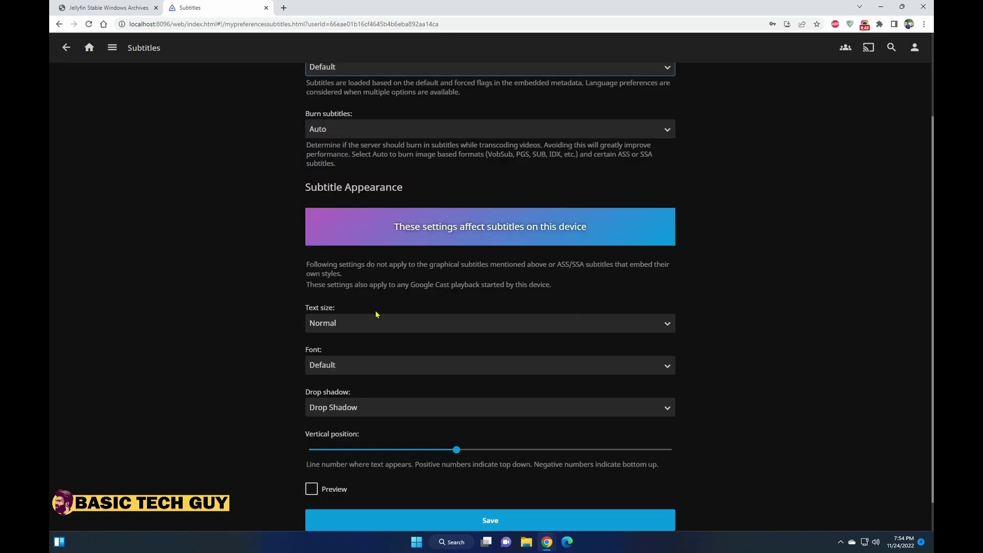
click(454, 413)
mouse_move(452, 414)
mouse_down()
mouse_move(532, 415)
mouse_move(464, 417)
mouse_up()
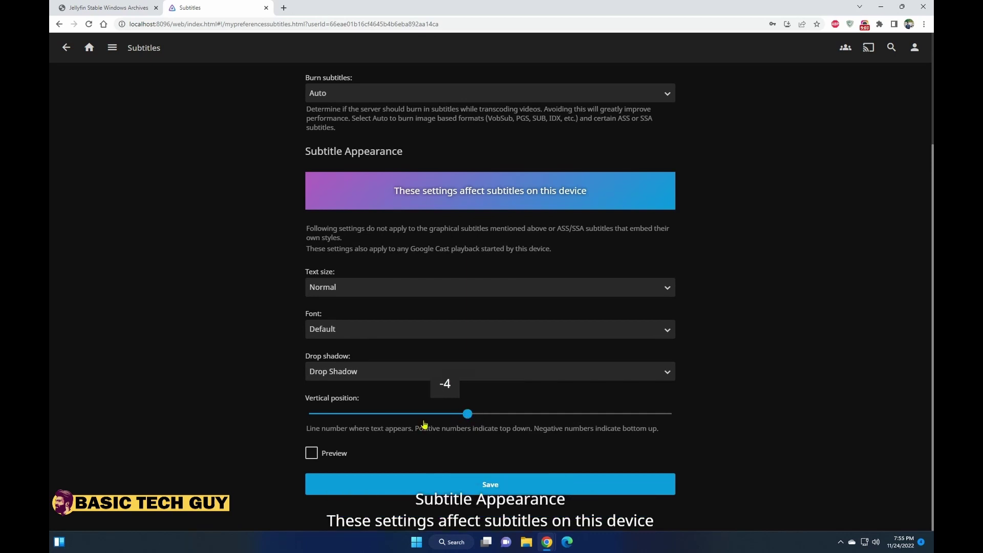
click(312, 452)
click(312, 453)
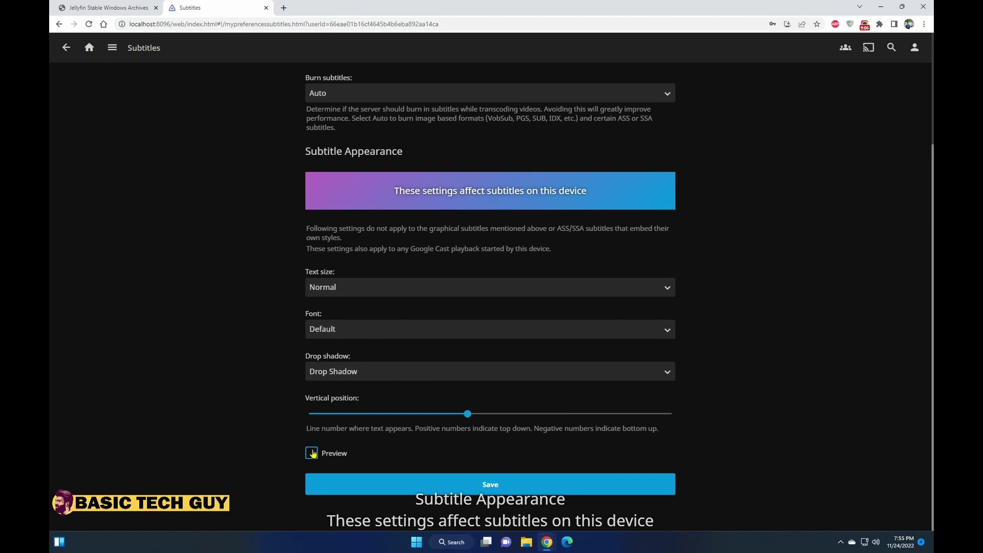
click(484, 490)
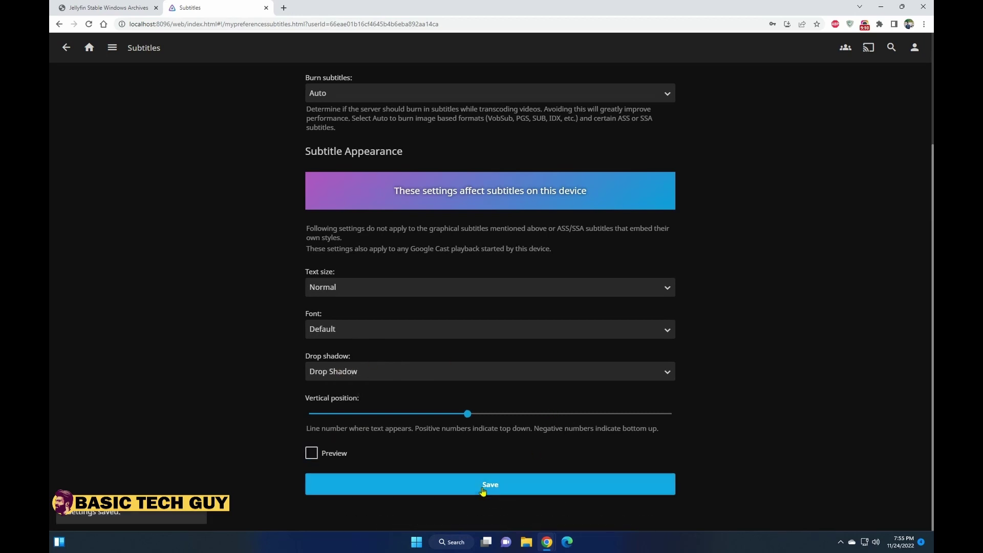
click(66, 47)
click(327, 301)
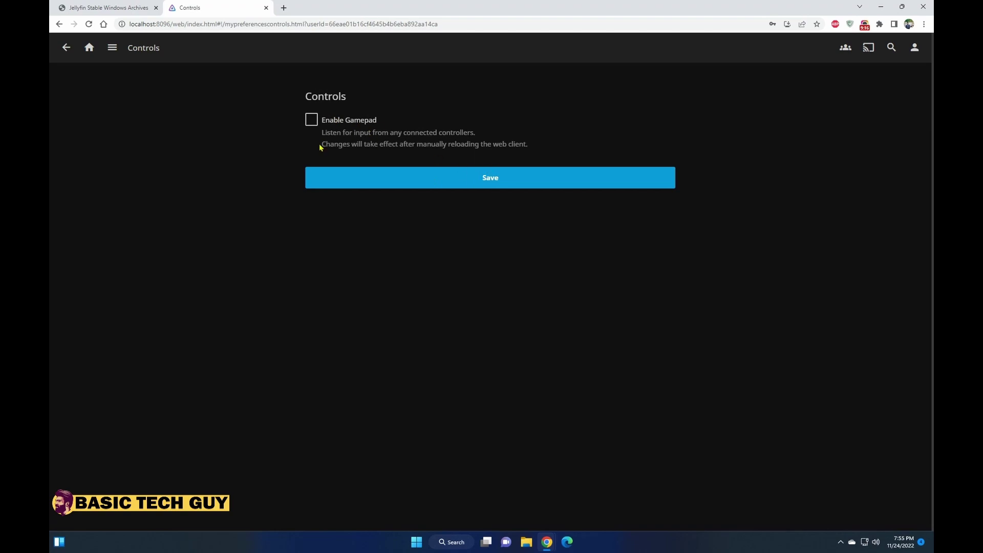
- Go to the server Dashboard and reach the Libraries page showing Collections and English
click(66, 47)
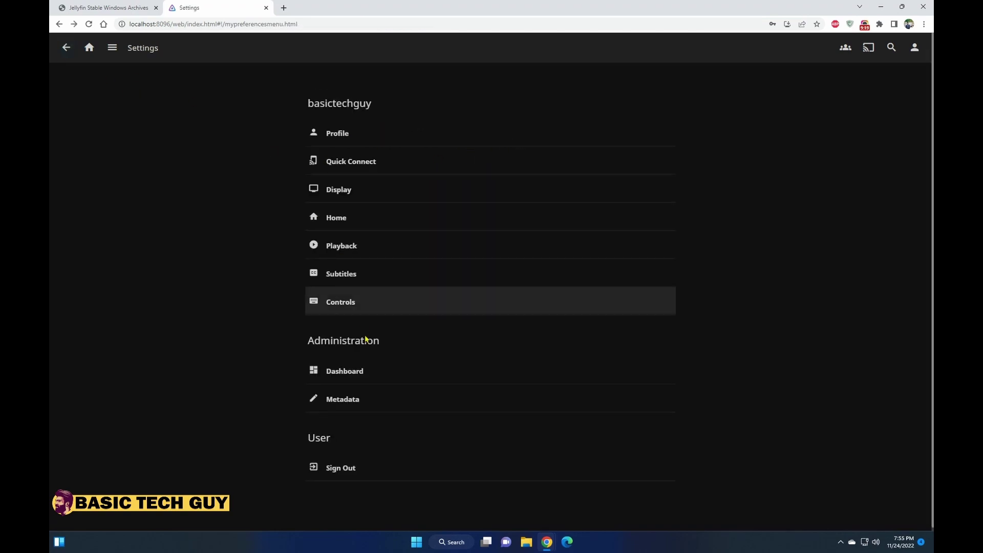
click(366, 371)
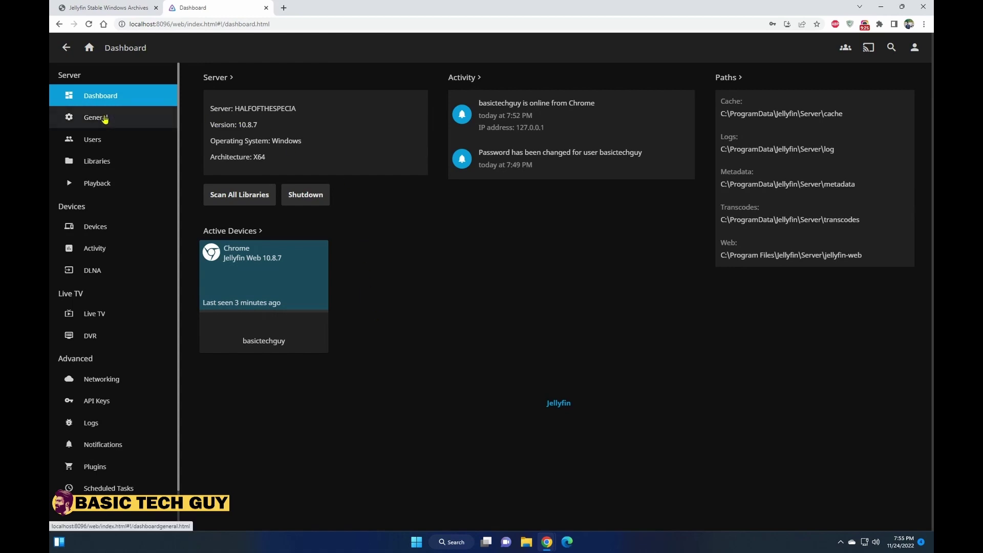
click(103, 119)
scroll(272, 317, down, 2)
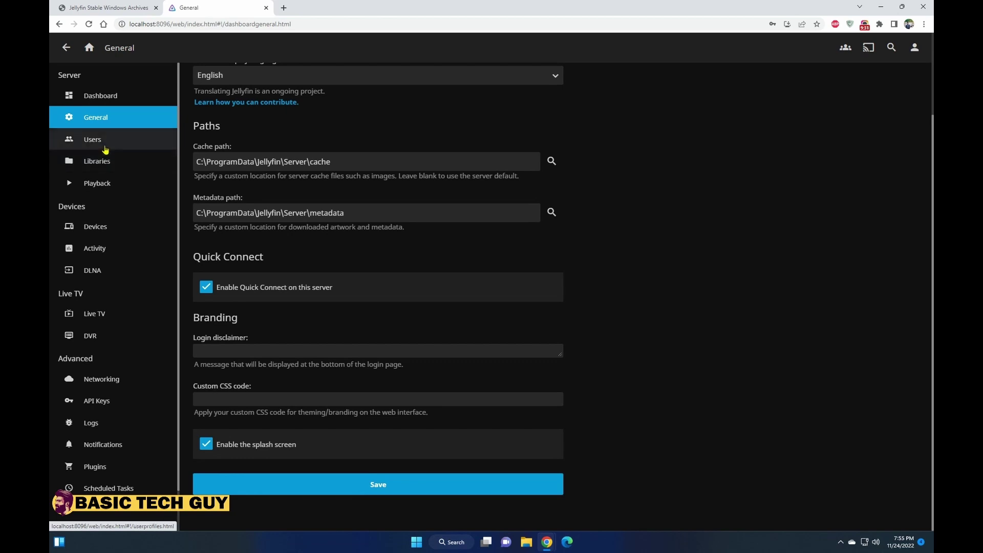
click(105, 150)
click(105, 163)
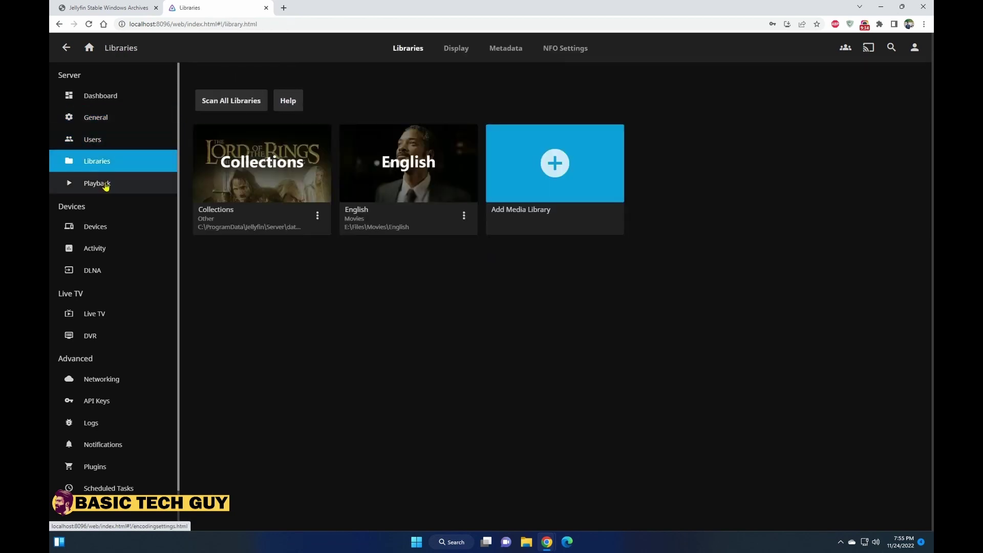
- In Transcoding settings, keep hardware acceleration at None, allow HEVC encoding, and save
click(105, 187)
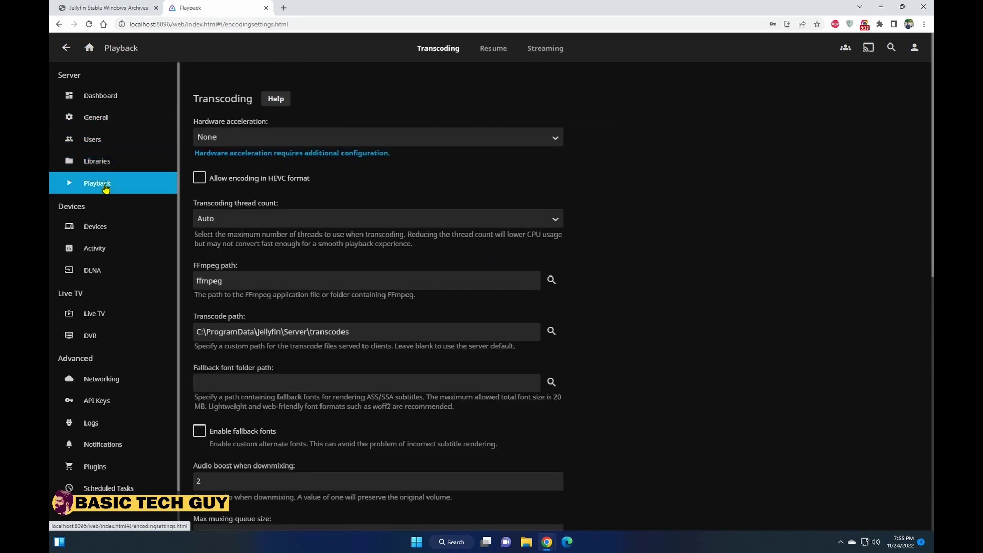
click(250, 139)
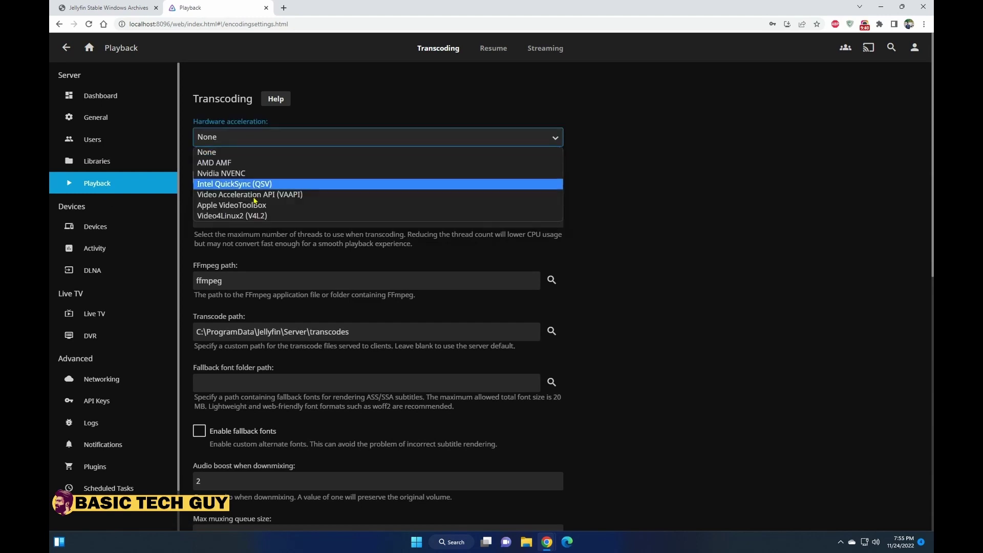
click(332, 110)
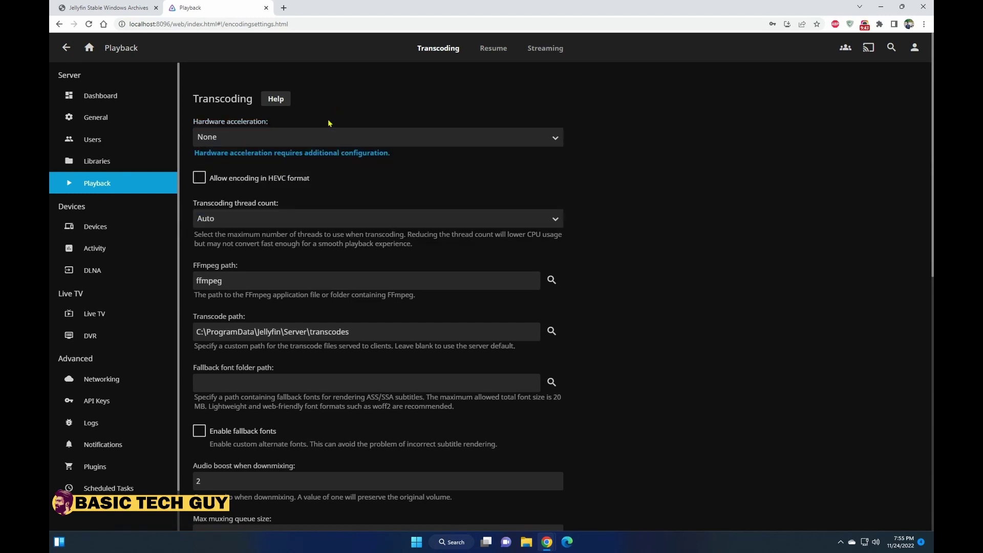
click(210, 179)
scroll(284, 201, down, 2)
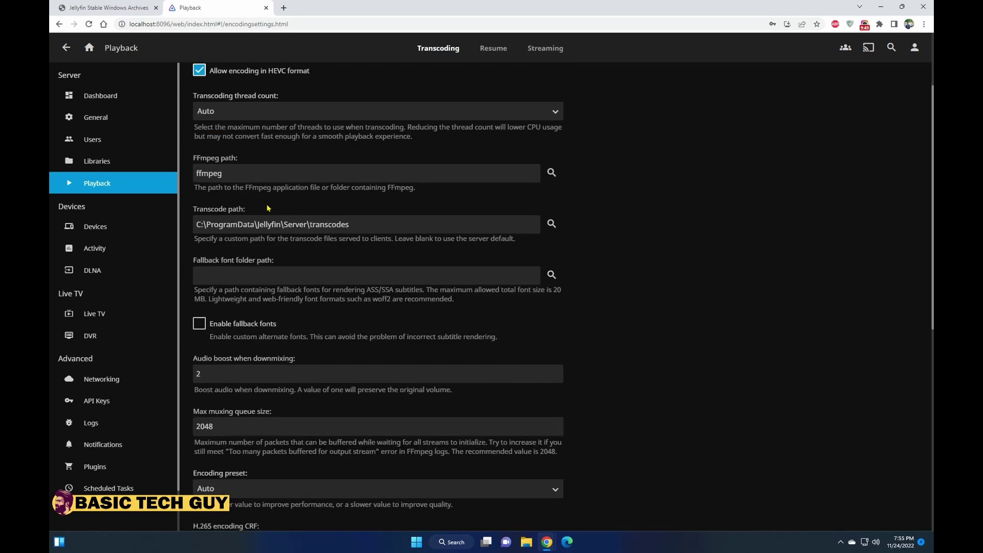
scroll(269, 208, down, 8)
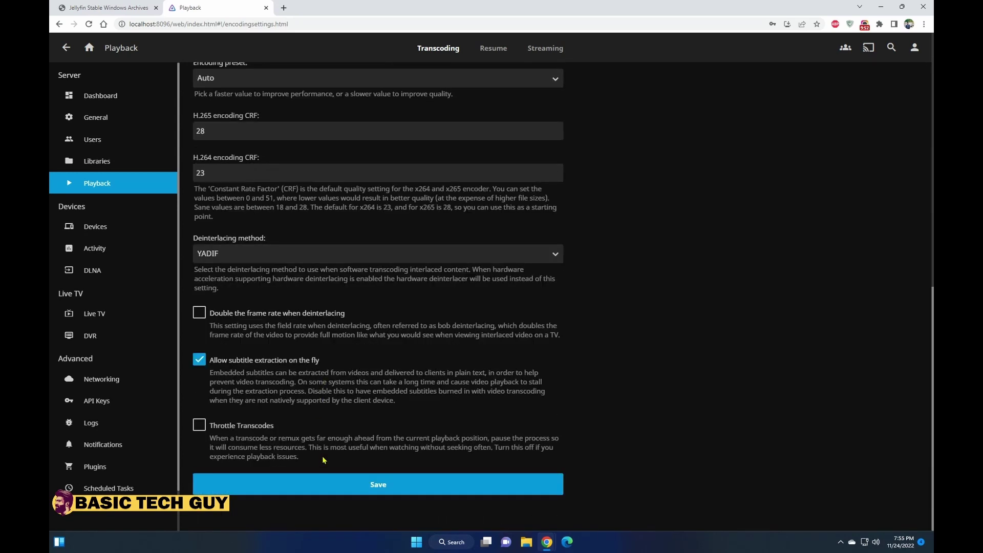
click(293, 486)
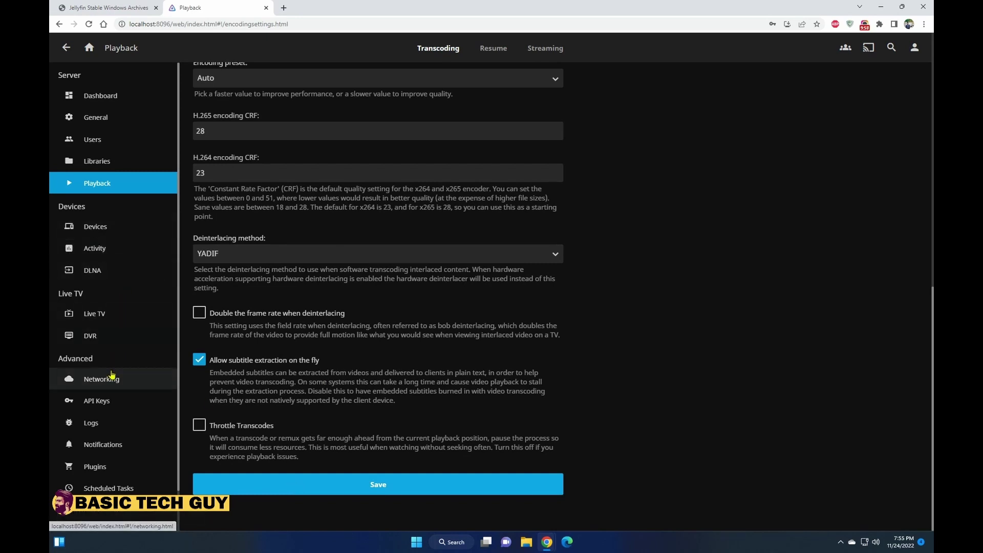
scroll(111, 381, down, 2)
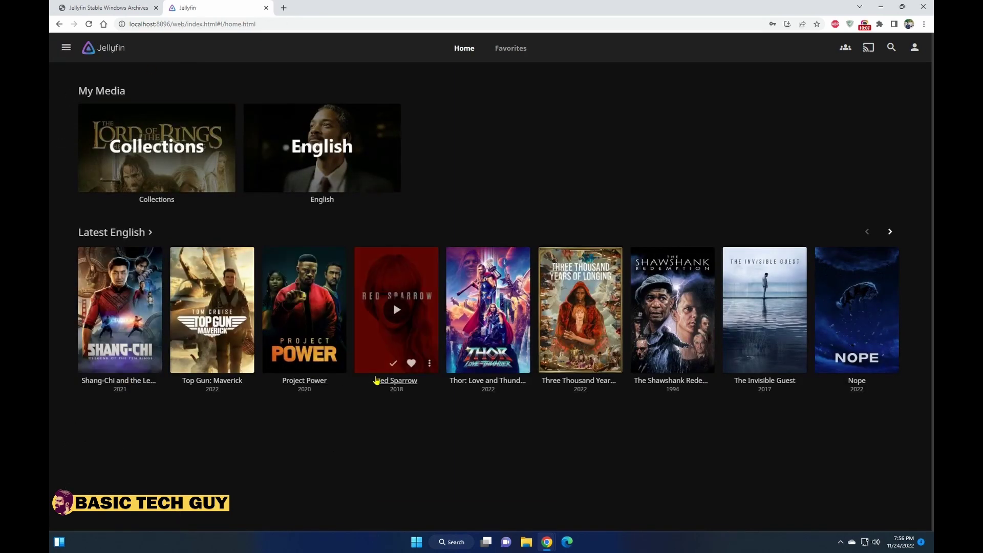
- Add Shang-Chi and the Legend of the Ten Rings to a new collection named 'Marvel'
click(137, 381)
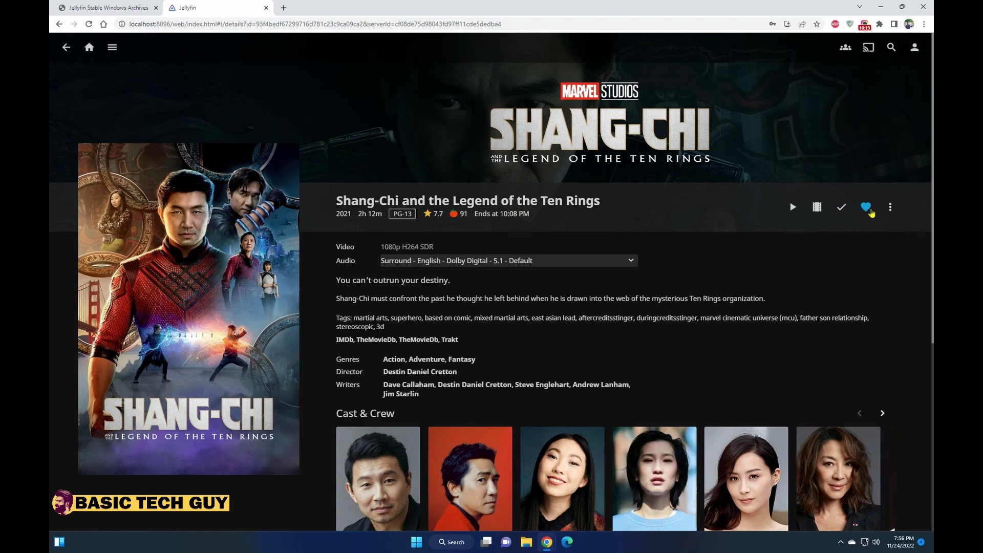
click(890, 207)
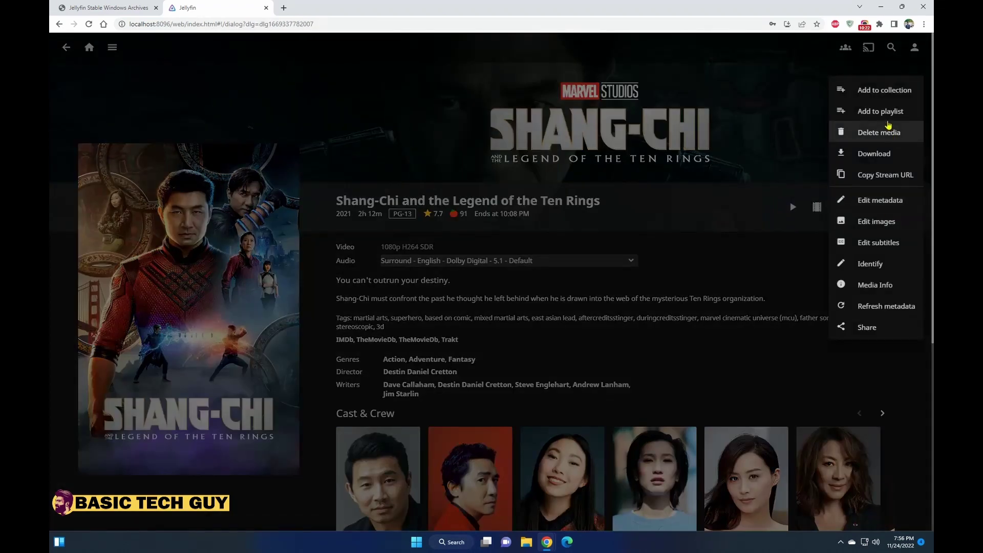
click(887, 90)
click(363, 182)
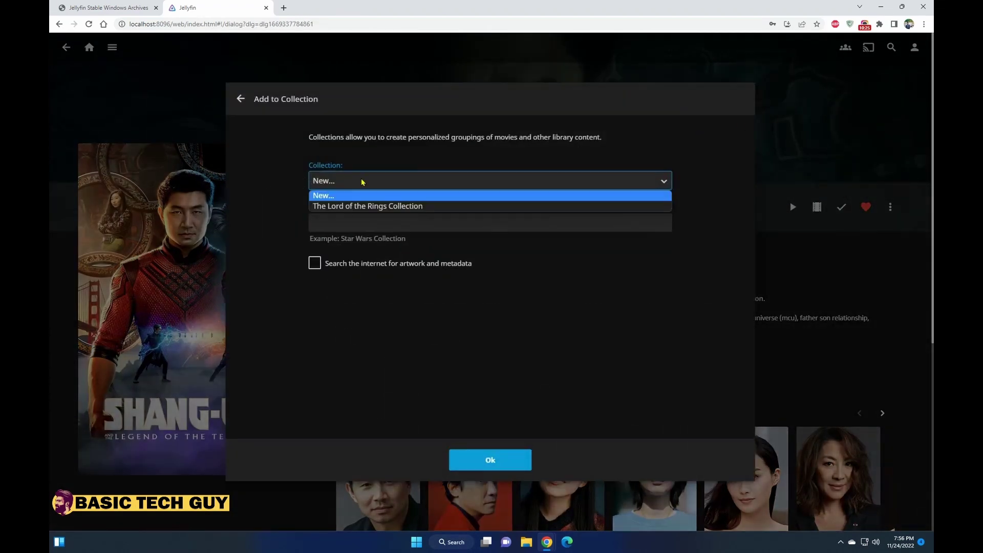
click(361, 182)
click(348, 216)
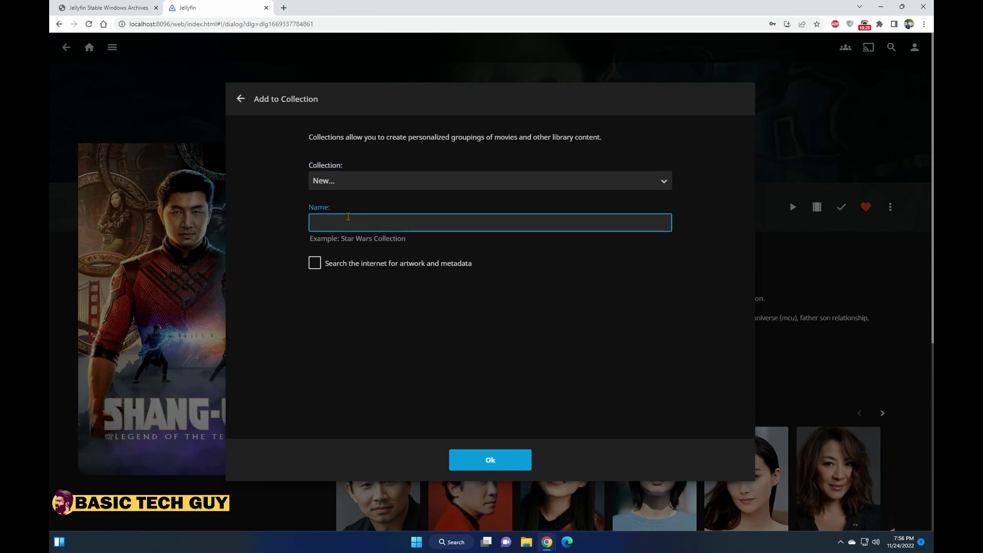
text(Marvel)
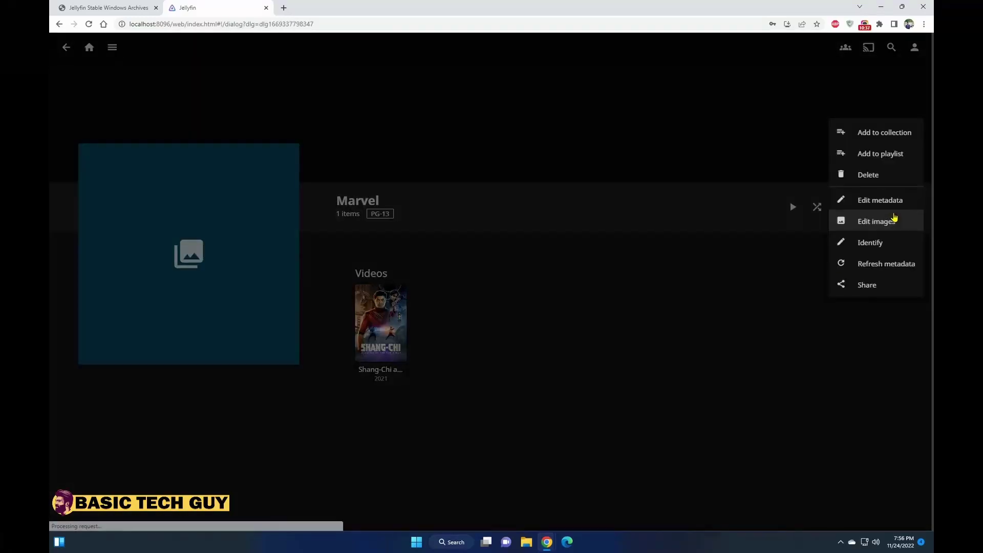
- Refresh the Marvel collection's metadata with the Search for missing metadata mode
click(875, 260)
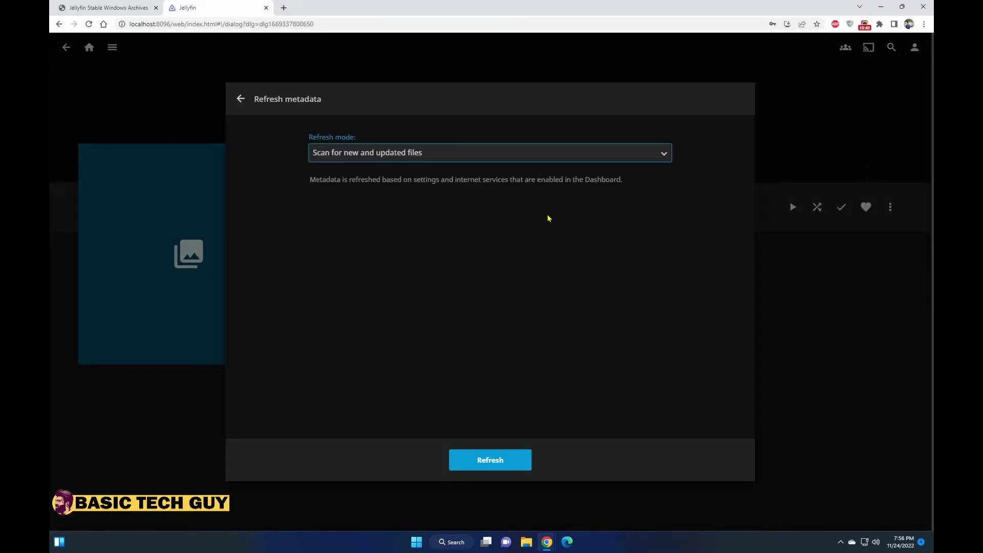
click(471, 152)
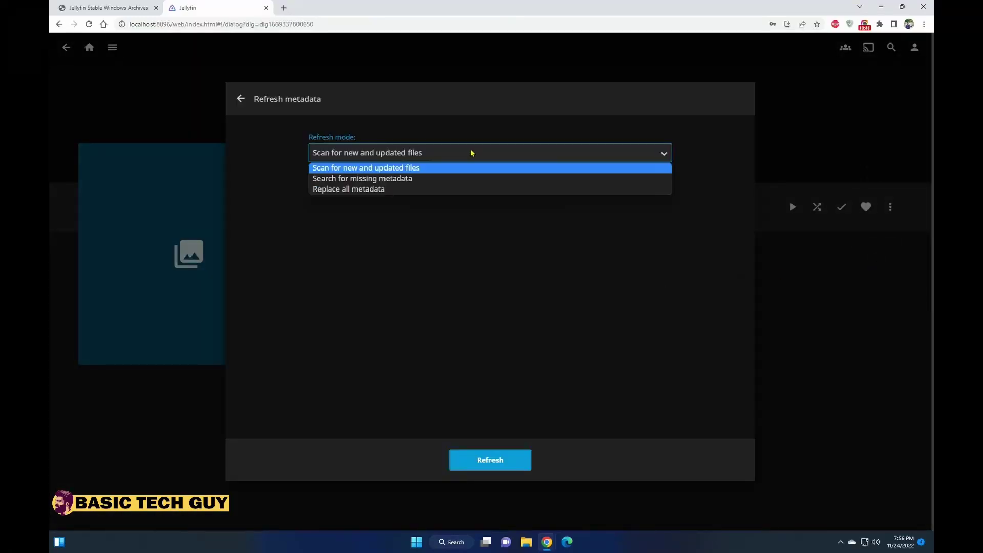
click(447, 178)
click(489, 461)
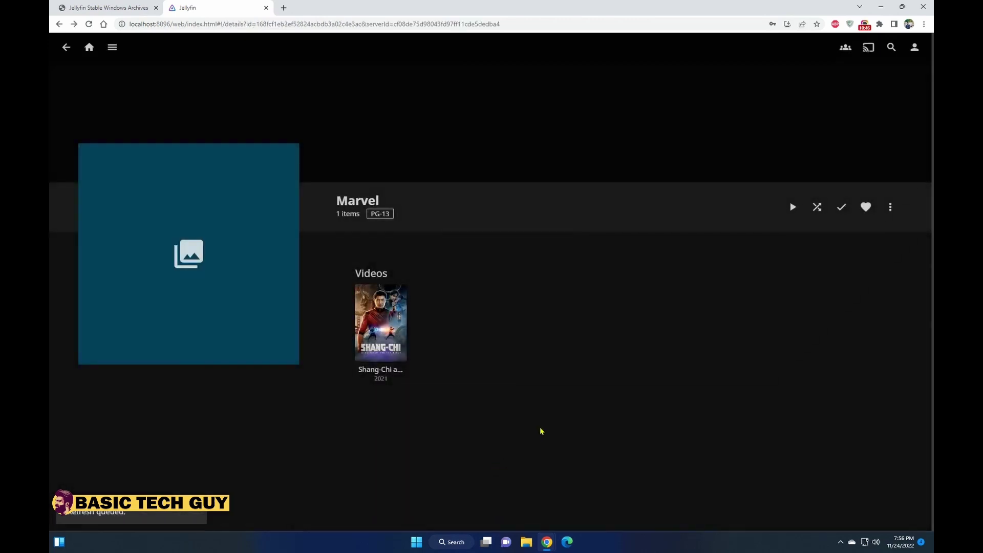
- Leave Shang-Chi's audio on the default Dolby Digital 5.1 track and return home
click(67, 47)
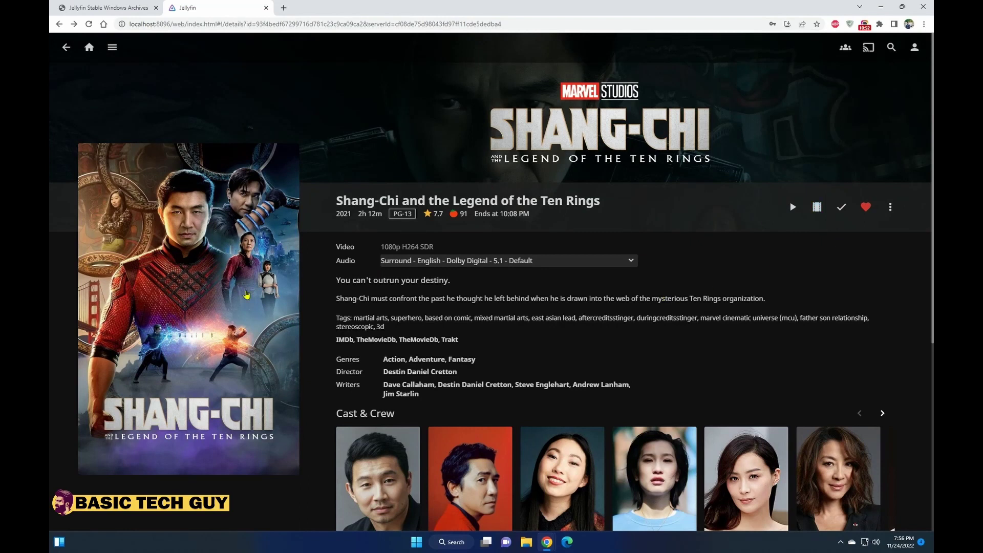
click(516, 260)
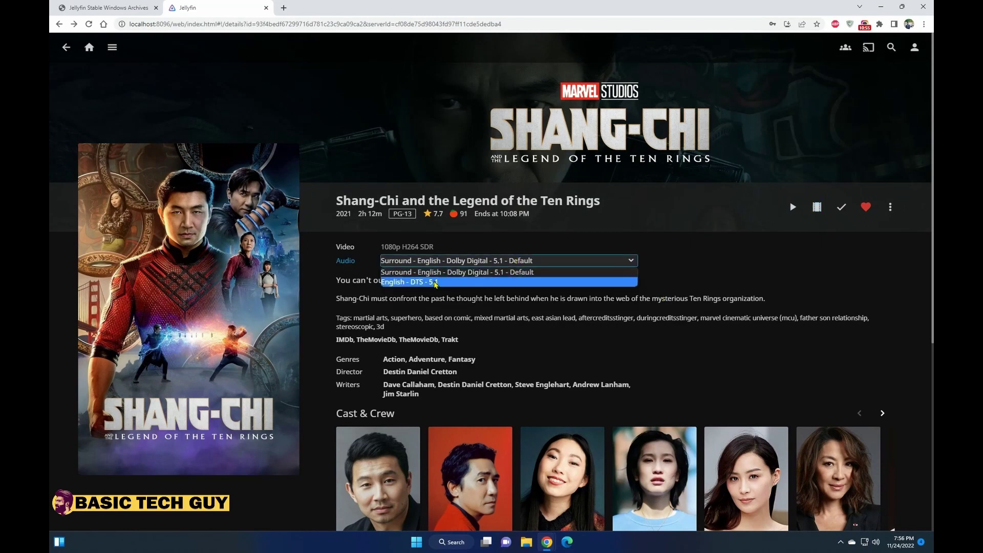
click(436, 282)
click(417, 260)
click(415, 273)
scroll(488, 314, down, 6)
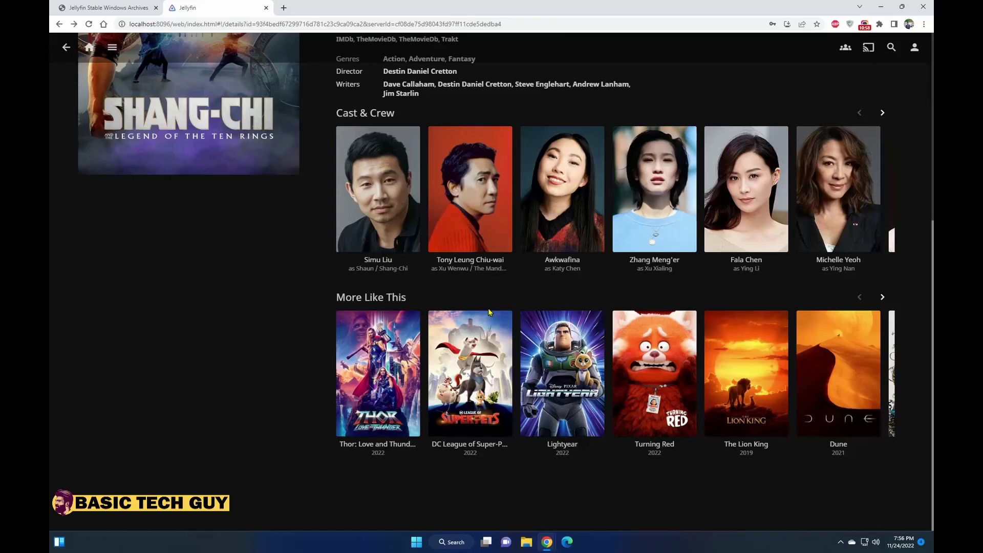
scroll(489, 314, up, 6)
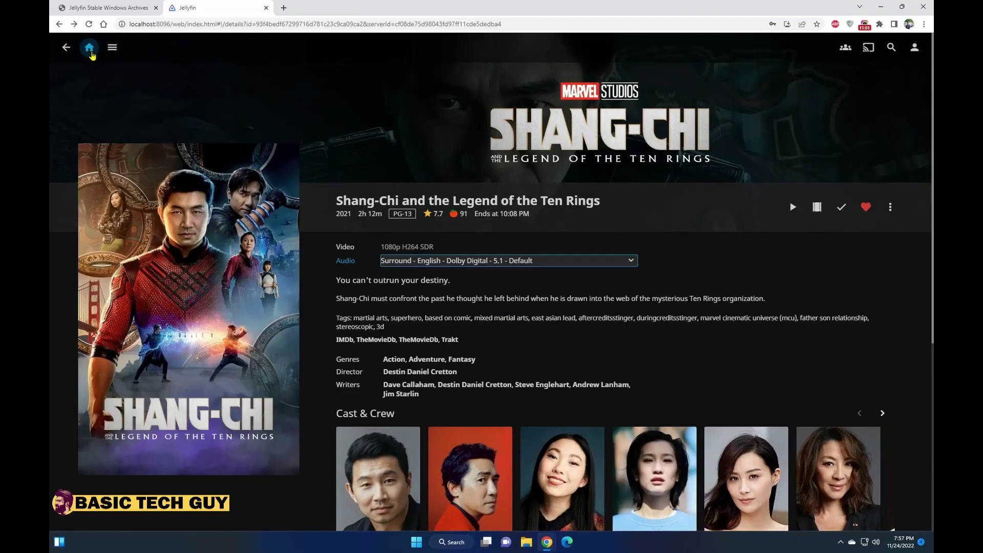
click(89, 47)
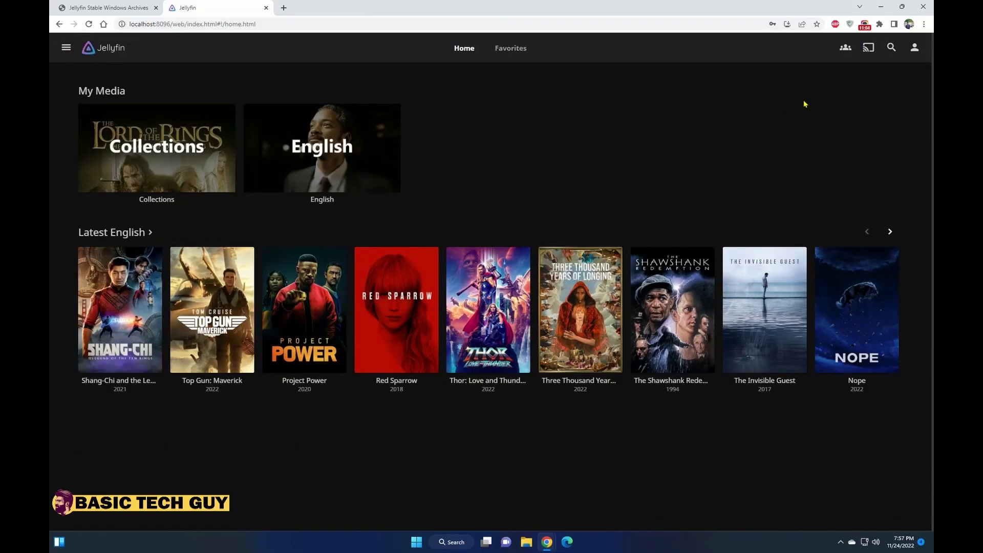
- Search for and open the Free Guy details page
click(891, 47)
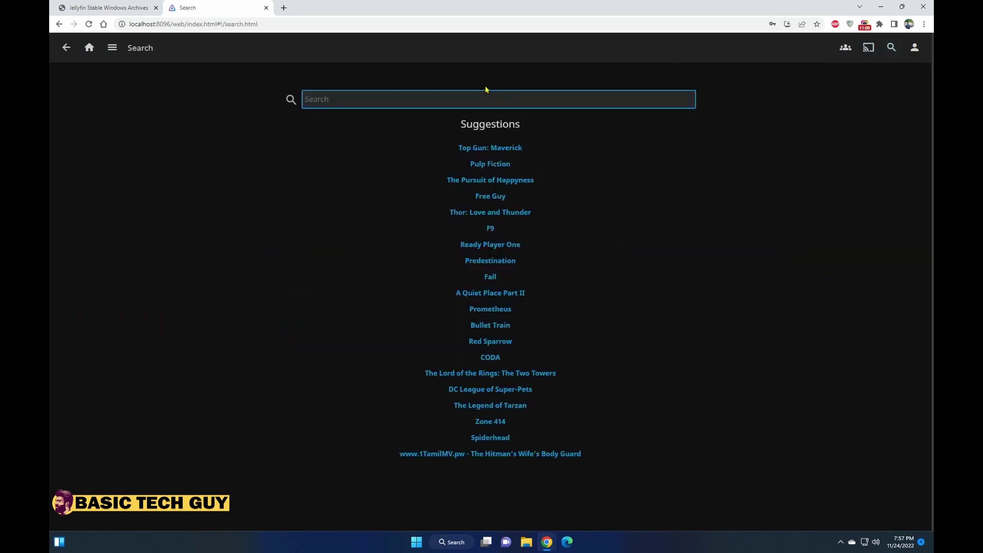
click(503, 202)
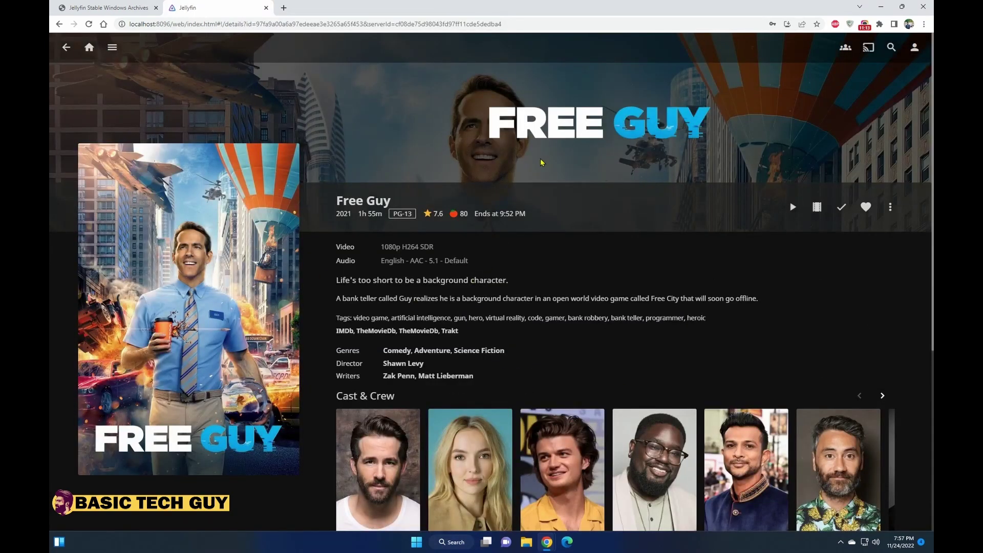
scroll(598, 321, down, 5)
scroll(583, 335, up, 5)
- Create a new SyncPlay group, then leave it
click(844, 49)
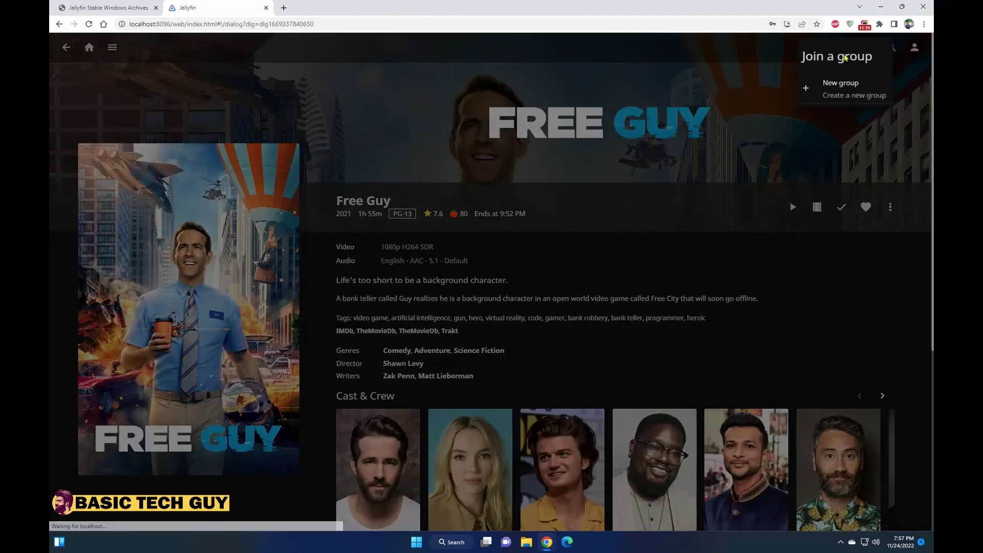
click(649, 112)
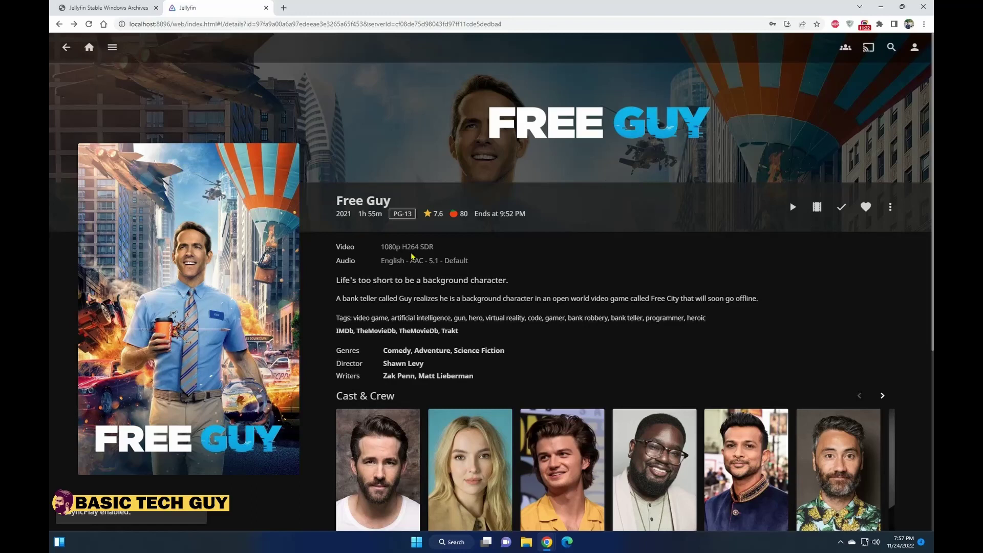
click(845, 47)
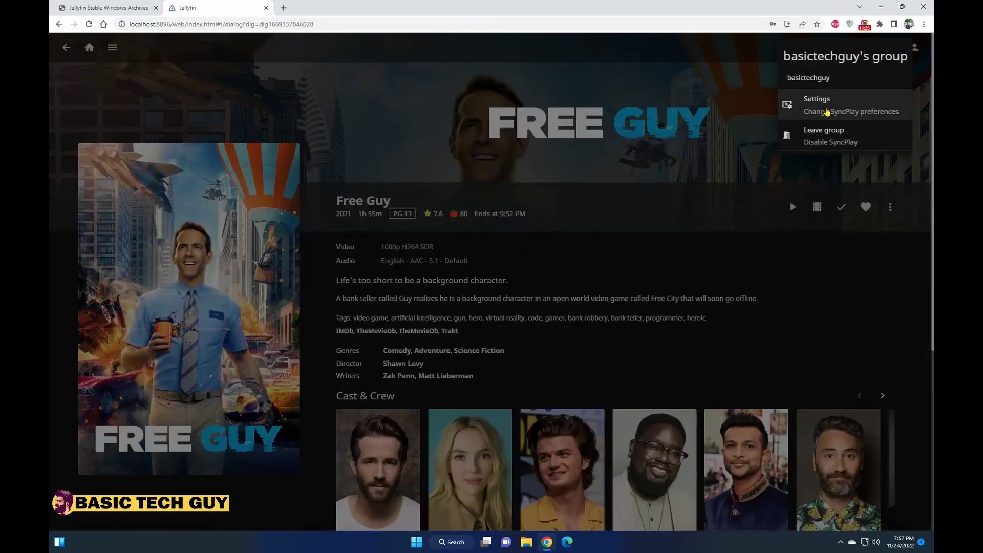
click(818, 134)
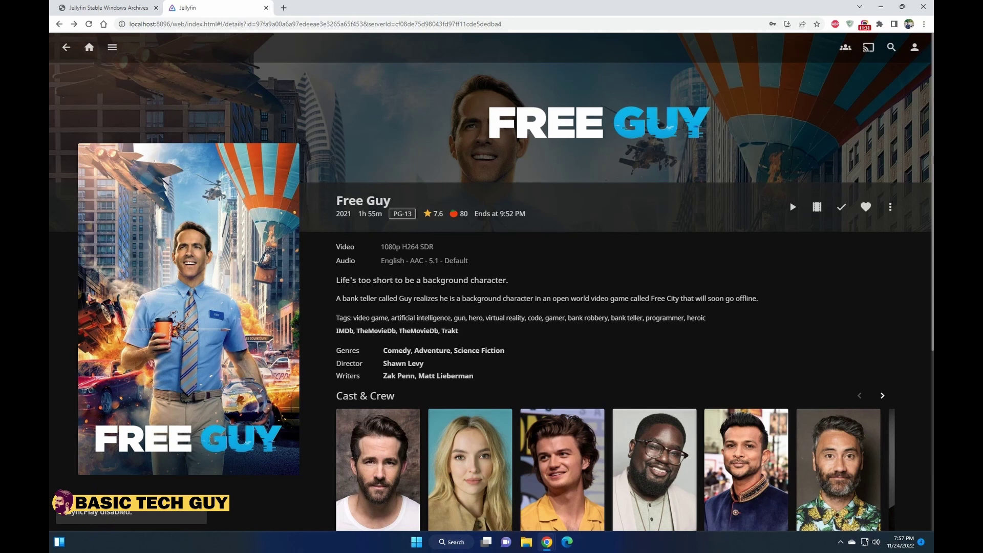
- Go to the home page via the navigation drawer
click(112, 47)
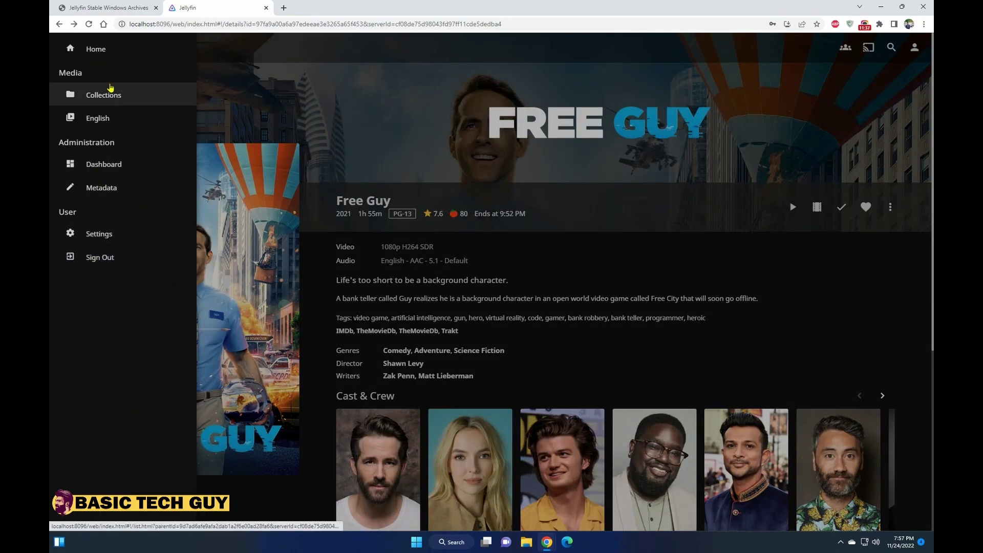
click(87, 49)
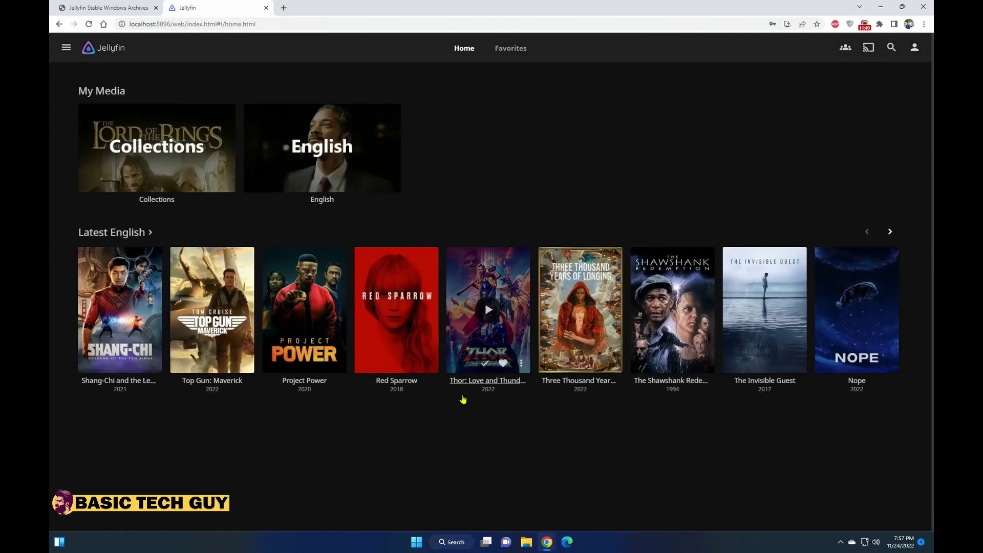